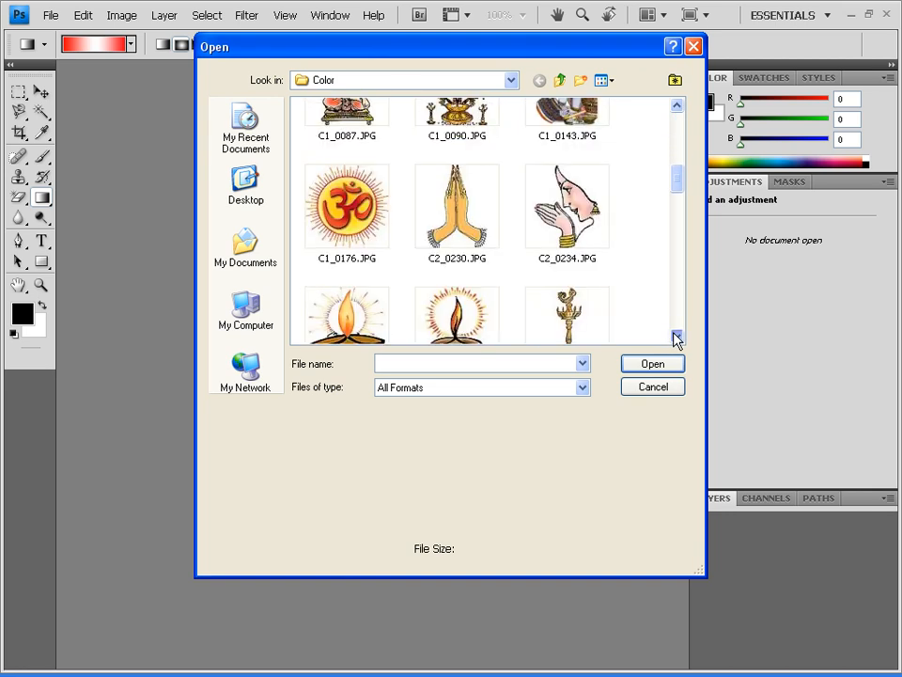
# Open the lamp-on-lotus image C2_0275.JPG from the Color folder.
pyautogui.click(484, 234)
pyautogui.click(652, 367)
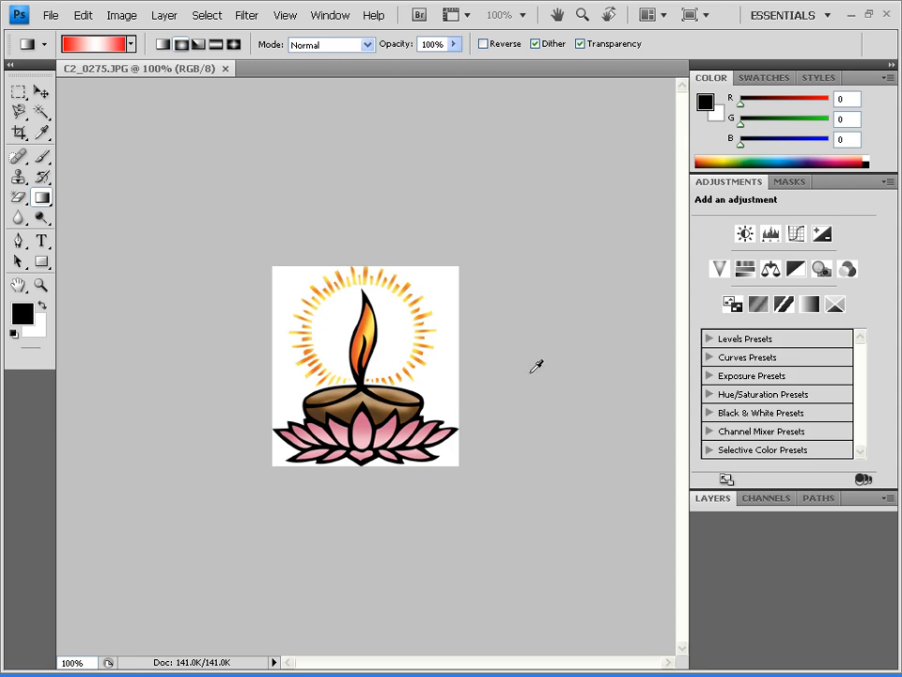
# Select the upper part of the central lotus petal with the Magic Wand, fill it with the red-white-red radial gradient, and deselect.
pyautogui.scroll(6, 529, 373)
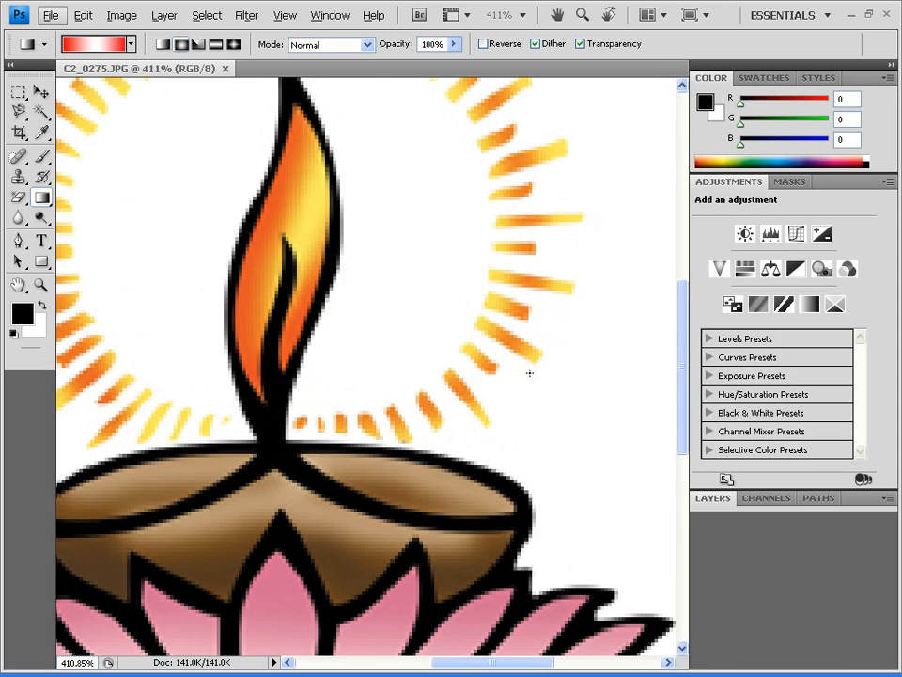
pyautogui.moveTo(387, 465); pyautogui.dragTo(449, 319)
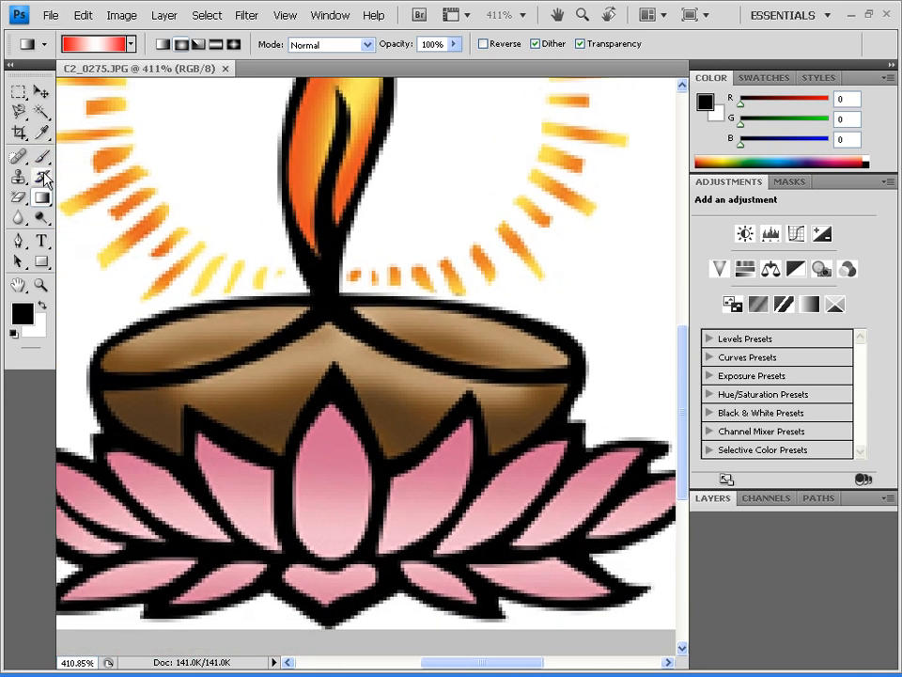
pyautogui.press('w')
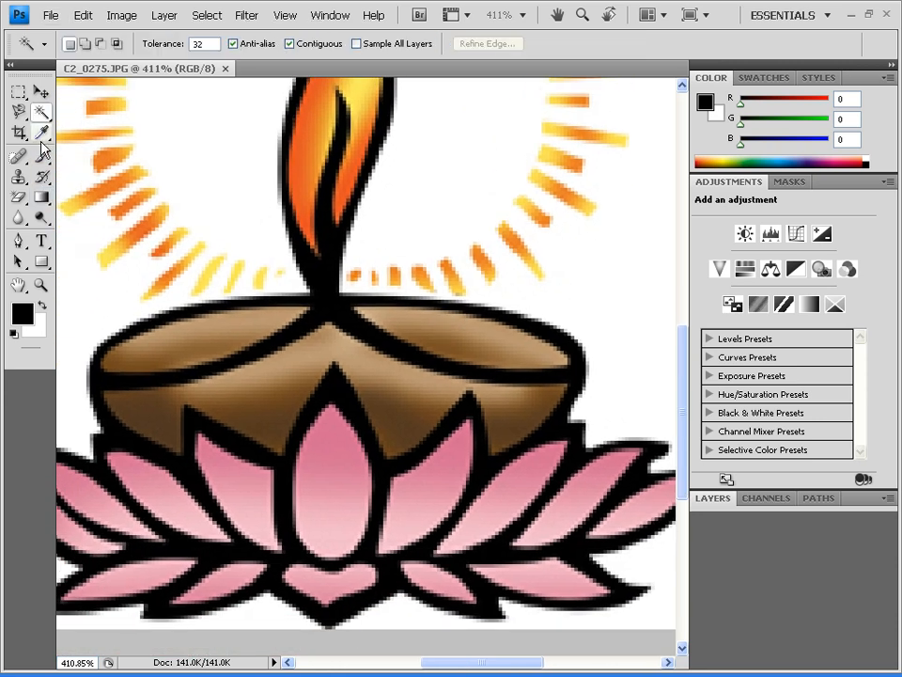
pyautogui.click(331, 425)
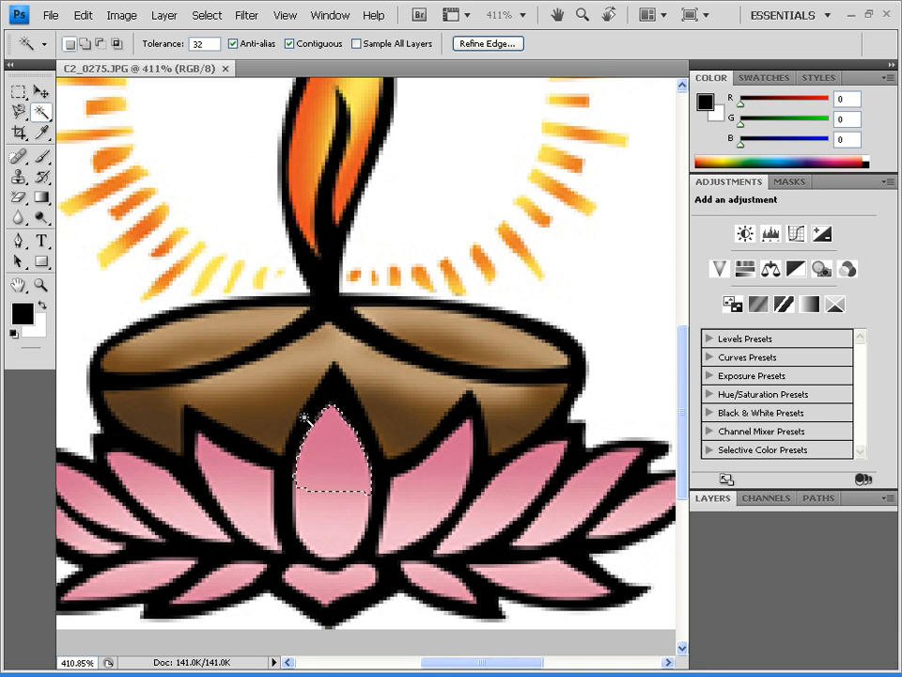
pyautogui.press('g')
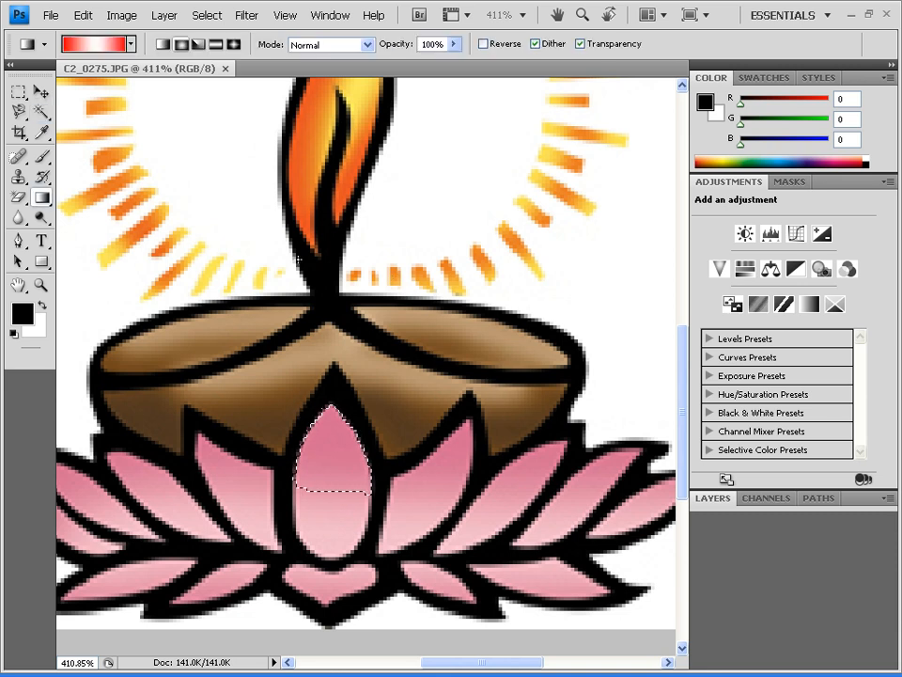
pyautogui.click(88, 42)
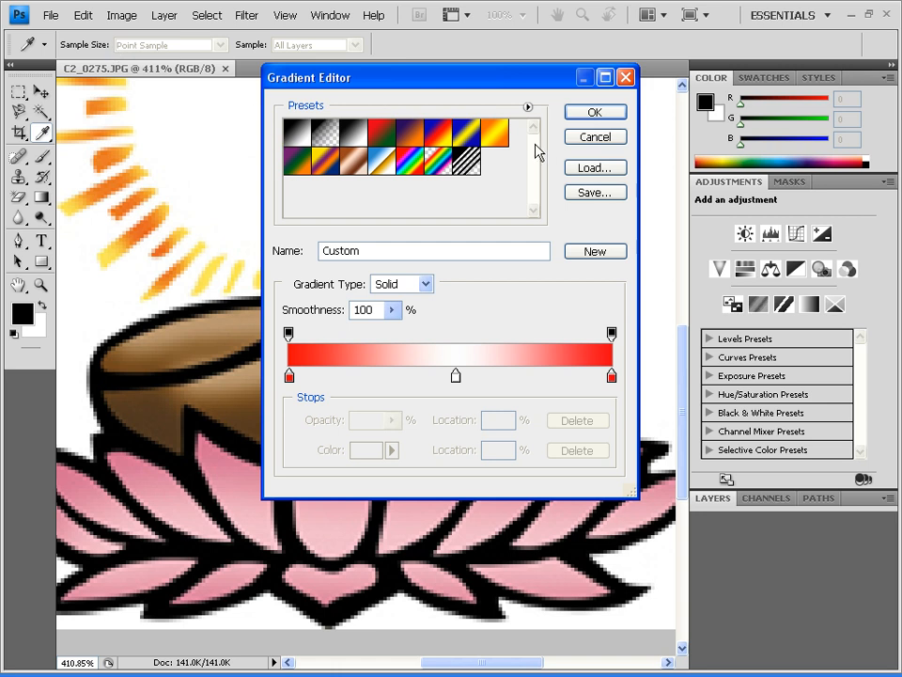
pyautogui.click(592, 112)
pyautogui.moveTo(326, 431); pyautogui.dragTo(330, 451)
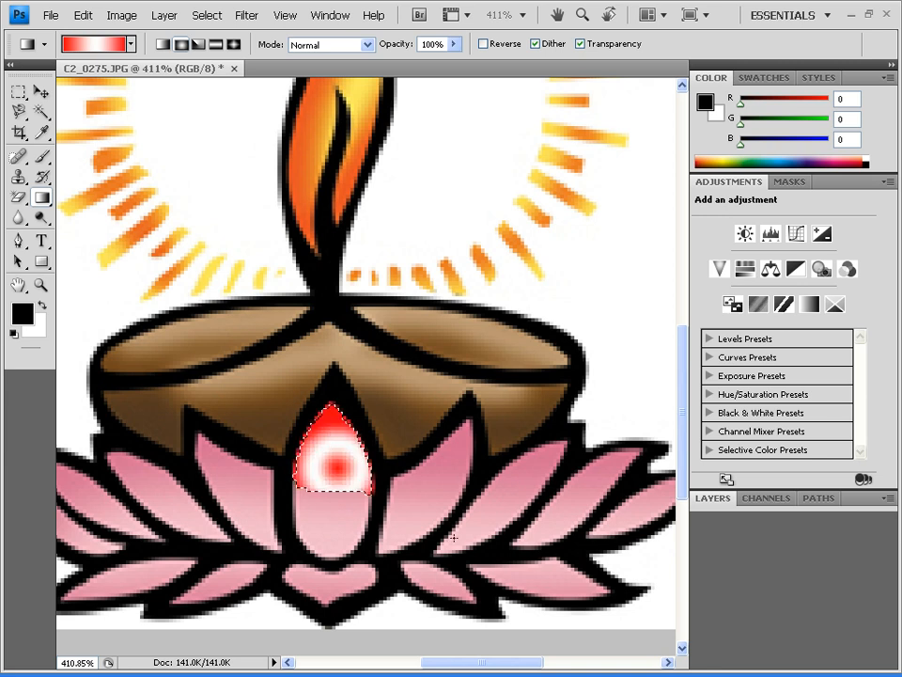
pyautogui.hotkey('ctrl', 'd')
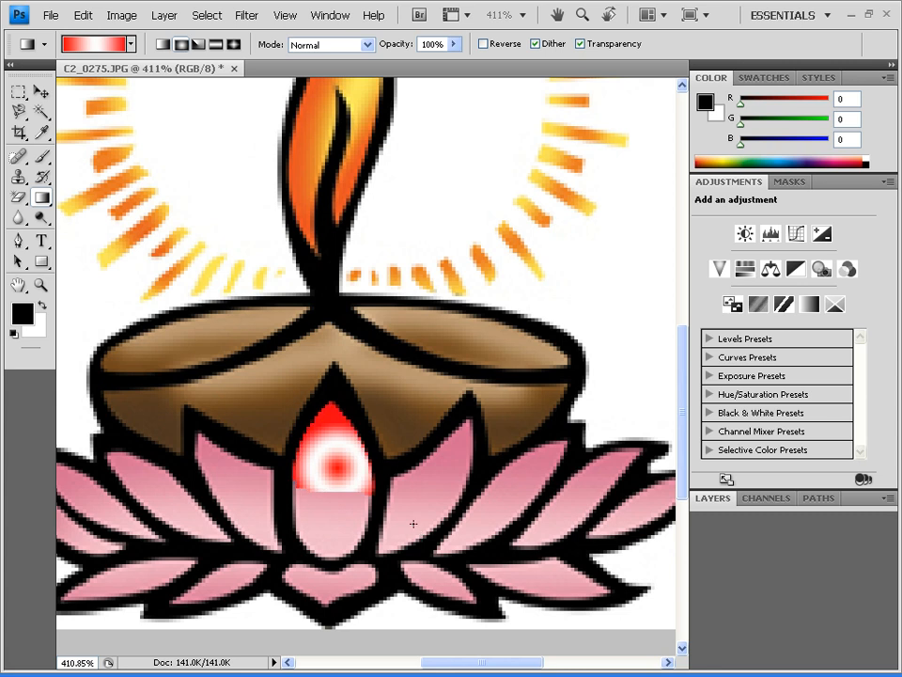
# Select the upper part of the first petal right of the central one and fill it with the red-white radial gradient.
pyautogui.press('w')
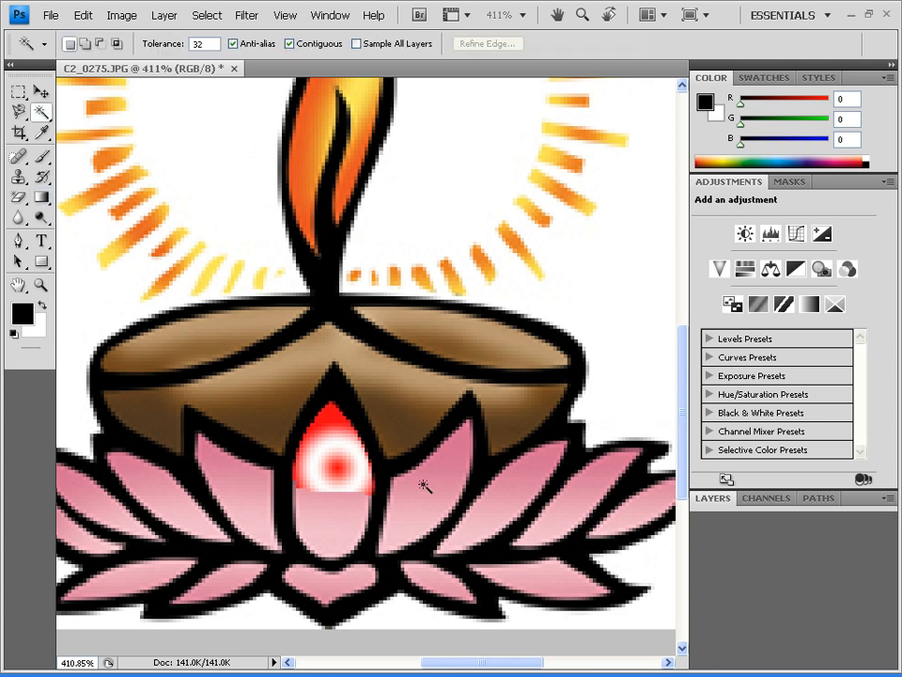
pyautogui.click(441, 465)
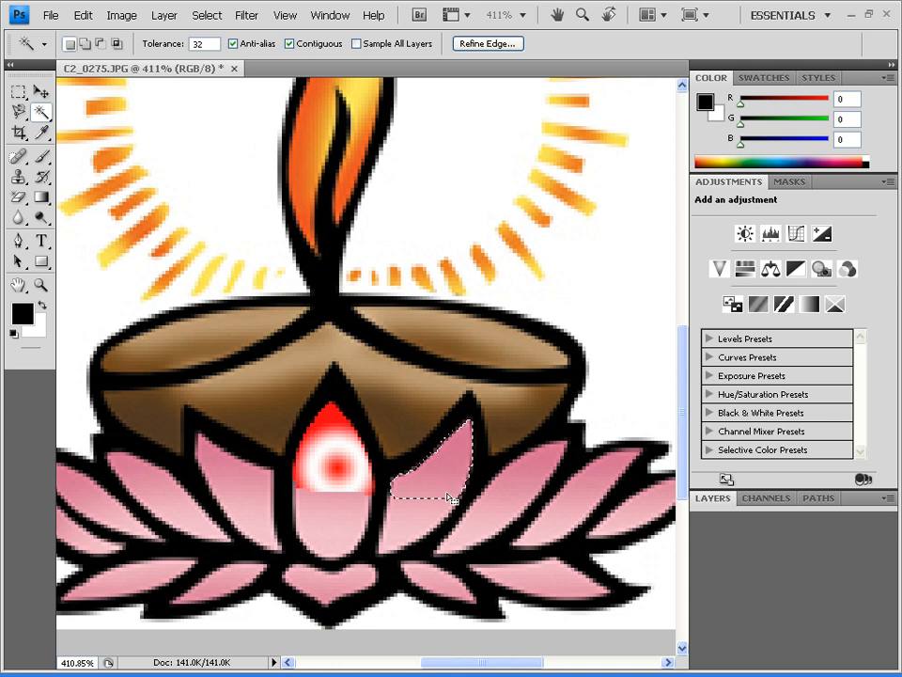
pyautogui.press('g')
pyautogui.moveTo(447, 483); pyautogui.dragTo(415, 492)
pyautogui.moveTo(455, 463); pyautogui.dragTo(442, 480)
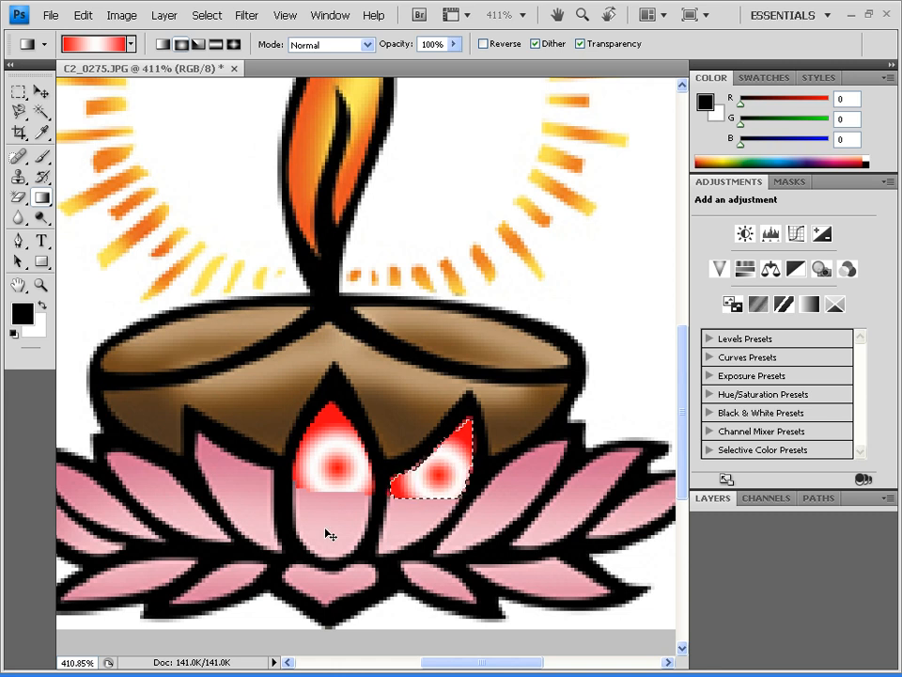
# Select the remaining pink lower part of the central petal, fill it with the red-white radial gradient, and deselect.
pyautogui.press('w')
pyautogui.click(328, 530)
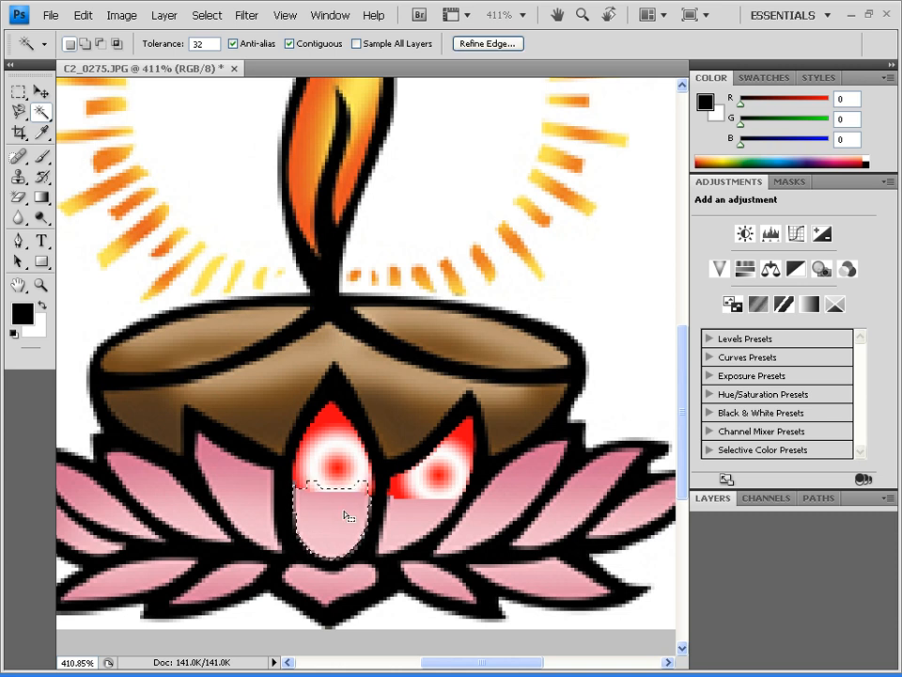
pyautogui.press('g')
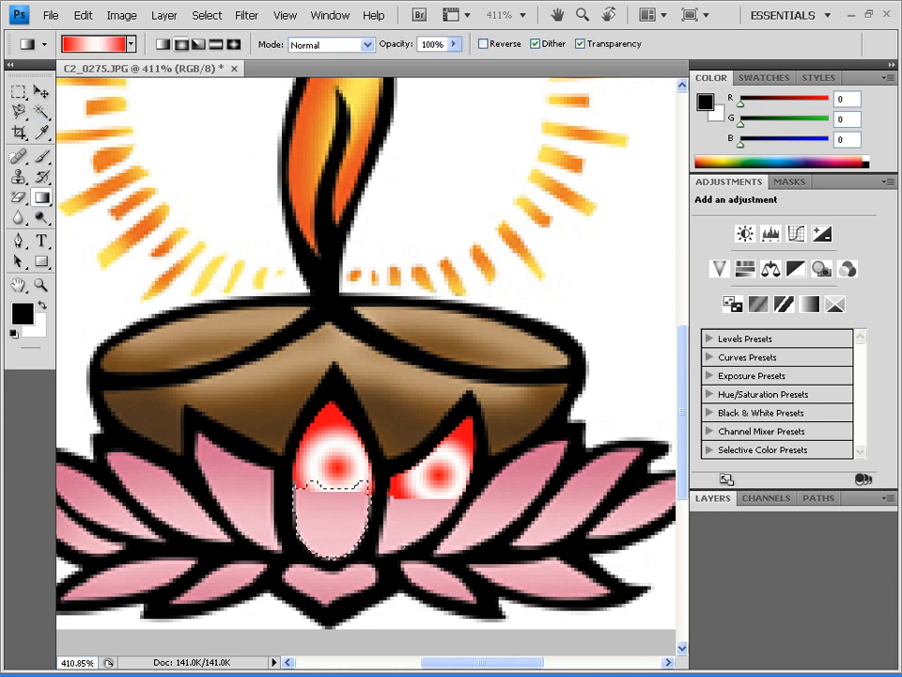
pyautogui.moveTo(336, 532); pyautogui.dragTo(385, 528)
pyautogui.hotkey('ctrl', 'd')
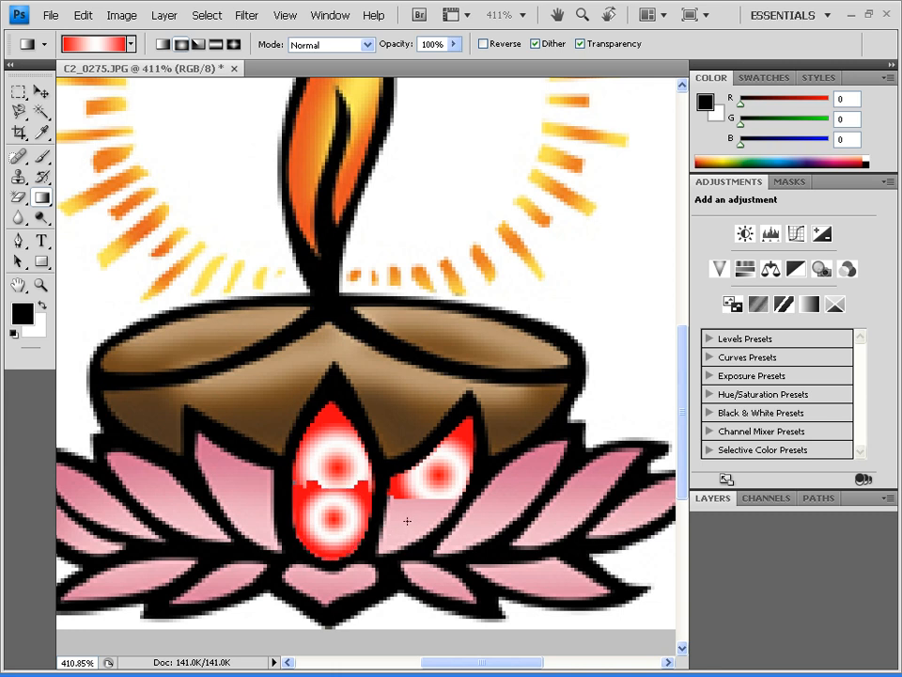
# Fill the pink lower part of the first petal right of centre with the red-white radial gradient and clear the selection.
pyautogui.press('w')
pyautogui.click(413, 531)
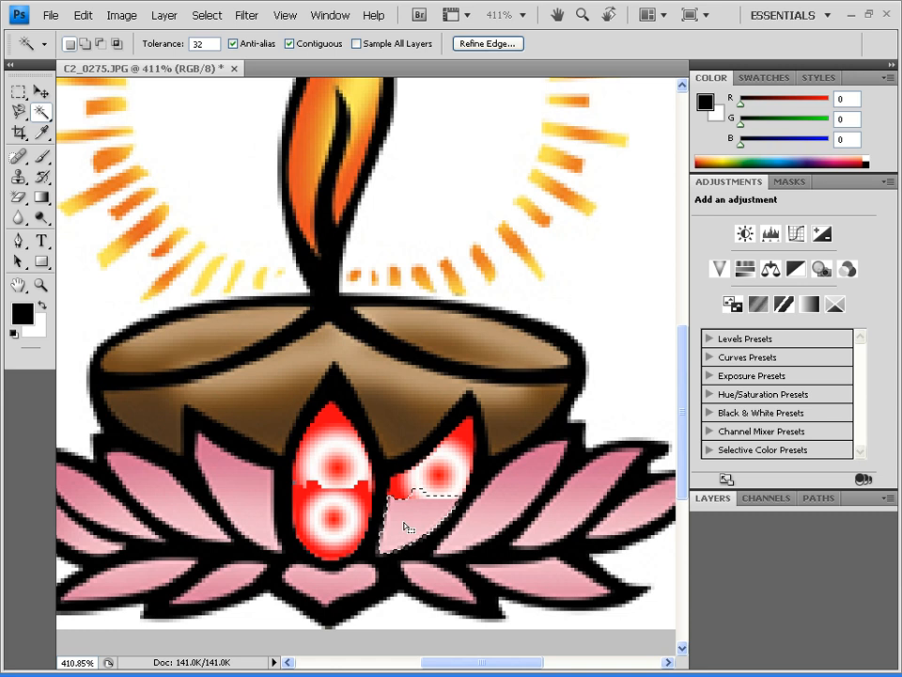
pyautogui.press('g')
pyautogui.moveTo(407, 528); pyautogui.dragTo(424, 511)
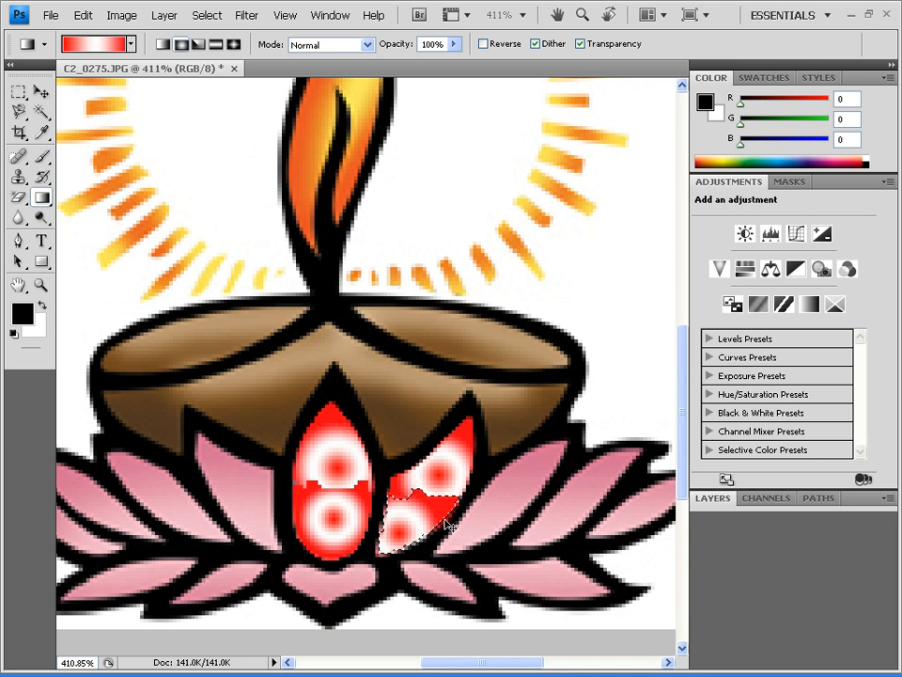
pyautogui.hotkey('ctrl', 'd')
# Select the upper part of the second petal right of centre, apply the red-white radial gradient, and deselect.
pyautogui.press('w')
pyautogui.click(526, 482)
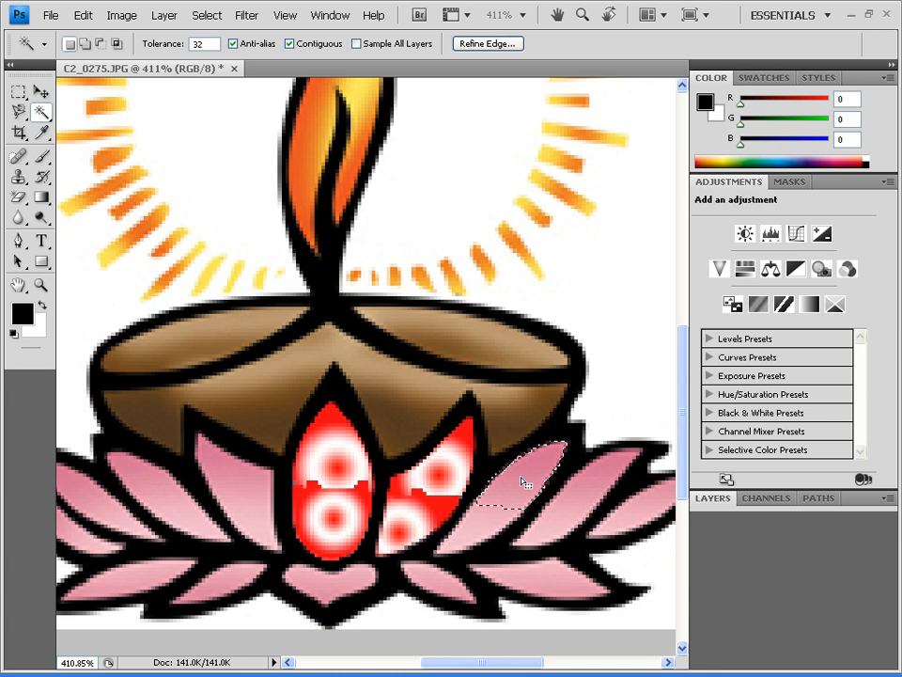
pyautogui.press('g')
pyautogui.moveTo(562, 442); pyautogui.dragTo(520, 474)
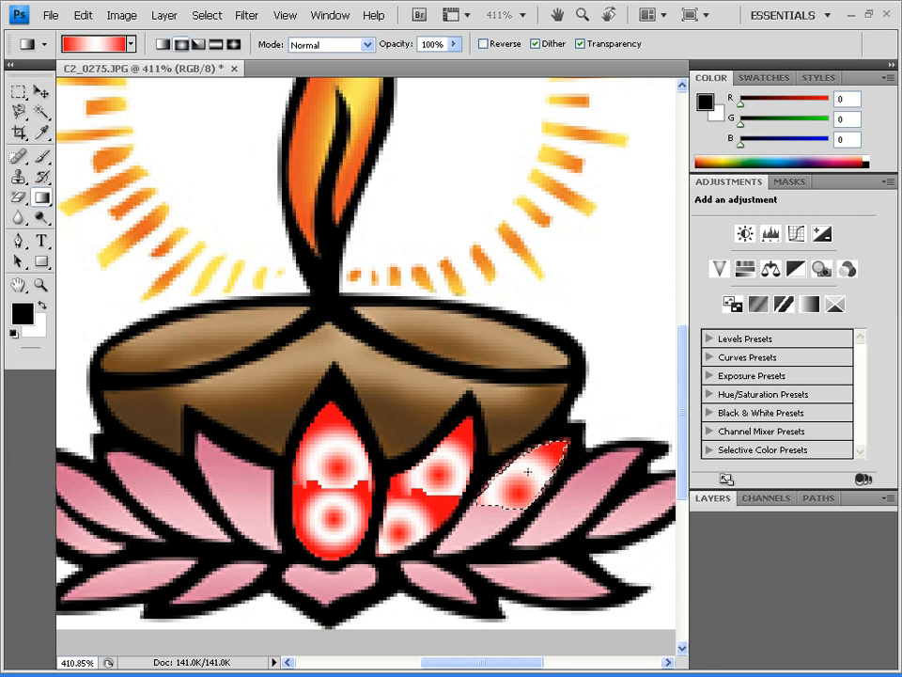
pyautogui.moveTo(530, 471); pyautogui.dragTo(561, 444)
pyautogui.hotkey('ctrl', 'd')
# Select the pink lower part of the second petal right of centre, apply the red-white radial gradient, and deselect.
pyautogui.press('w')
pyautogui.click(490, 501)
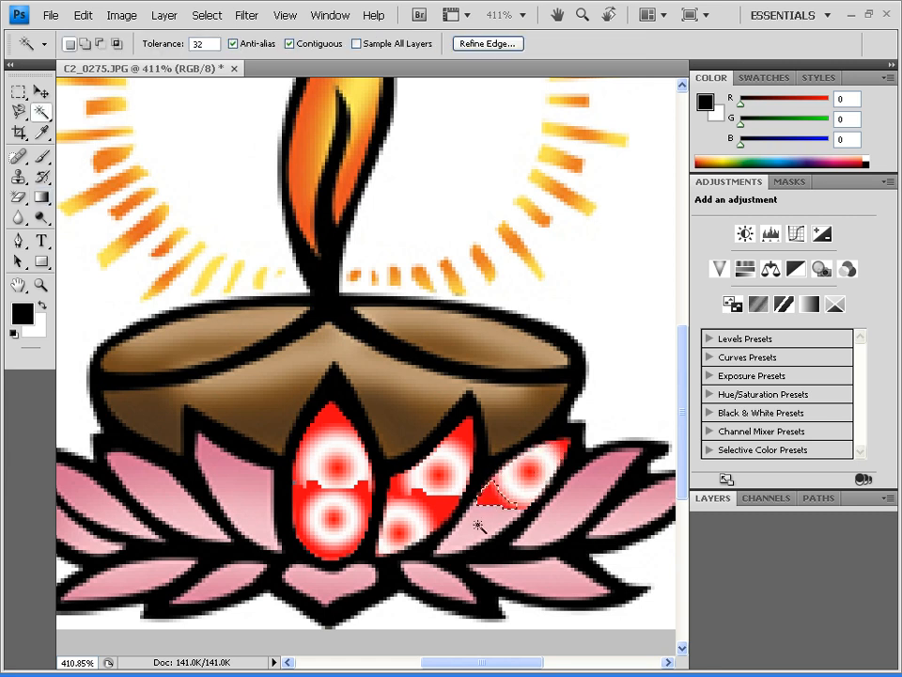
pyautogui.click(475, 530)
pyautogui.press('g')
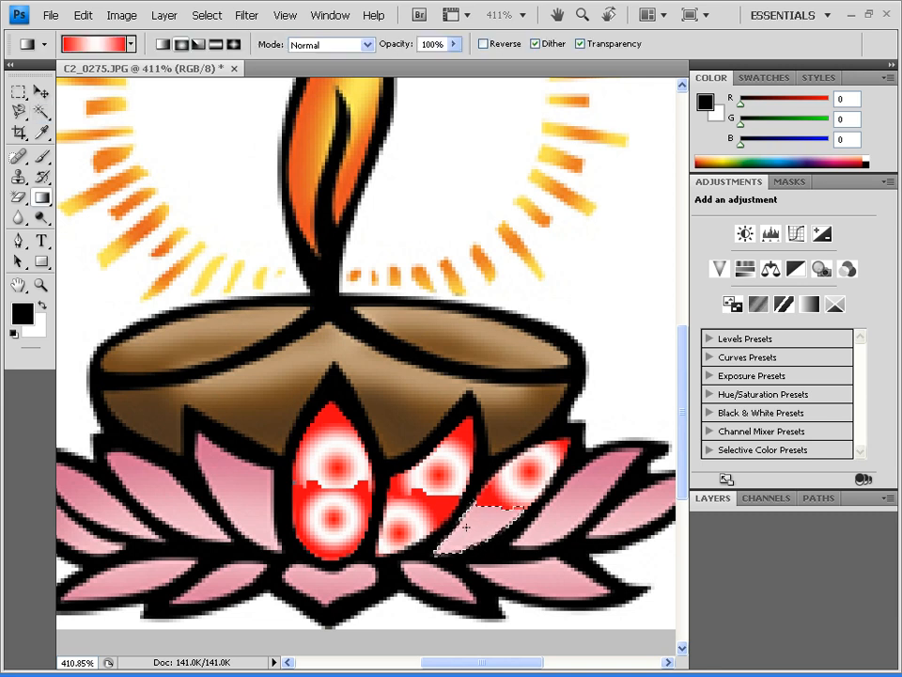
pyautogui.moveTo(479, 527); pyautogui.dragTo(459, 536)
pyautogui.moveTo(456, 534)
pyautogui.mouseDown()
pyautogui.moveTo(477, 515)
pyautogui.moveTo(498, 513)
pyautogui.moveTo(464, 539)
pyautogui.mouseUp()
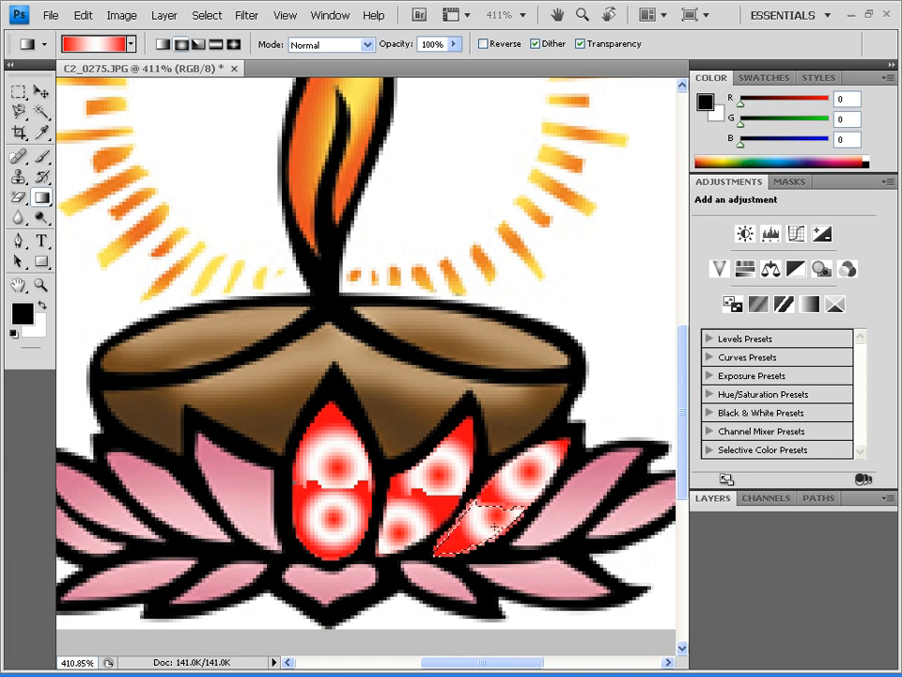
pyautogui.hotkey('ctrl', 'd')
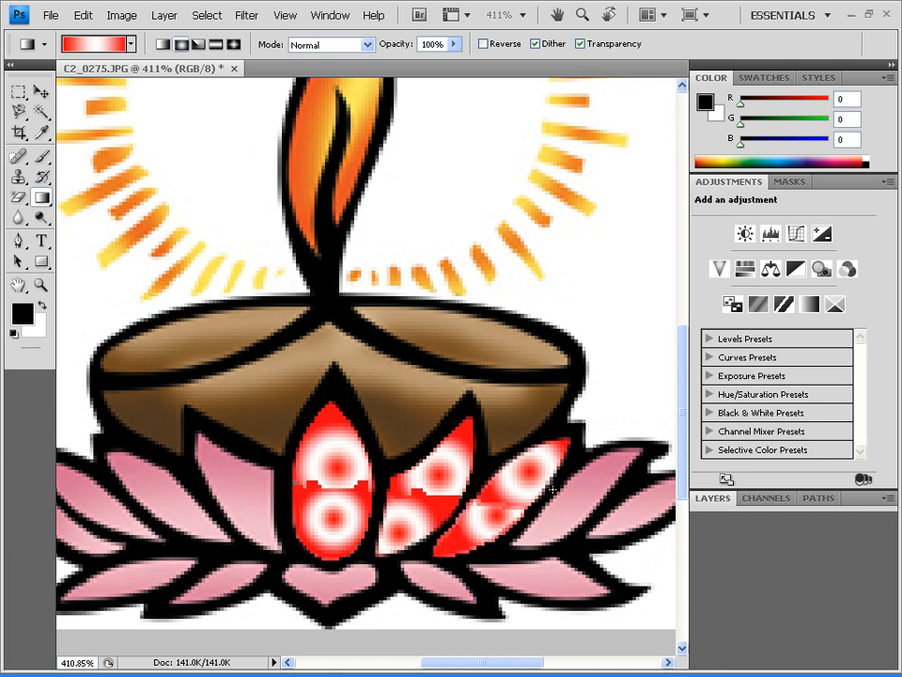
# Select the upper part of the third petal right of centre and fill it with the red-white radial gradient.
pyautogui.press('w')
pyautogui.click(606, 480)
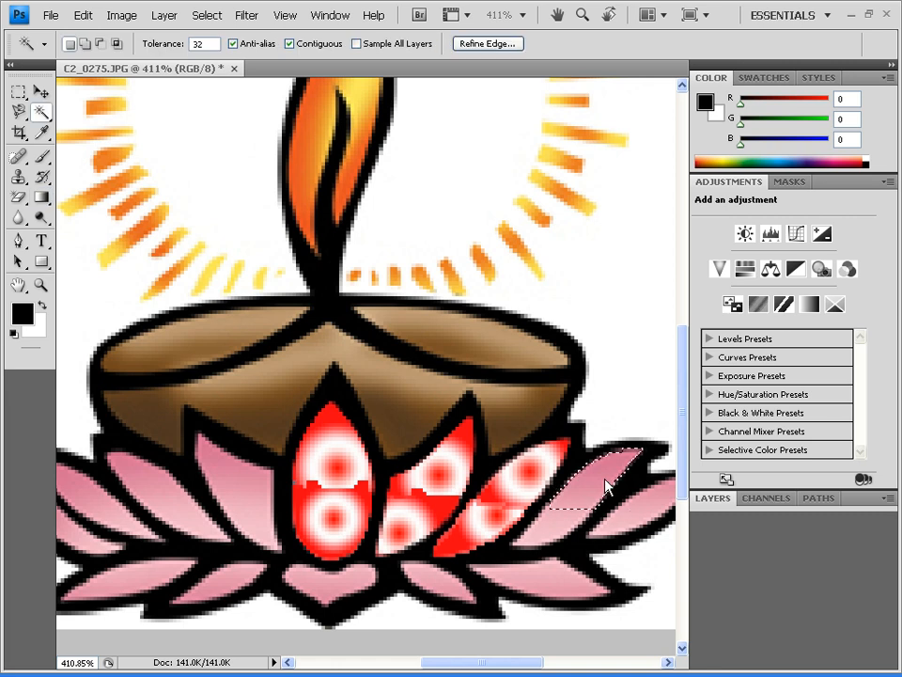
pyautogui.press('g')
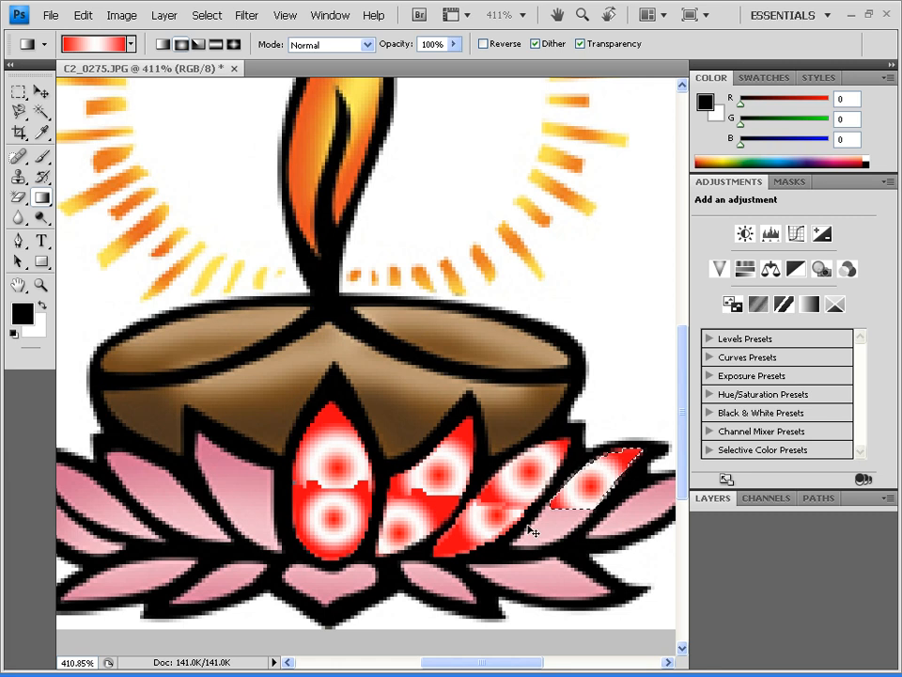
# Fill the pink lower part of the third petal right of centre with the red-white radial gradient and clear the selection.
pyautogui.press('w')
pyautogui.click(548, 532)
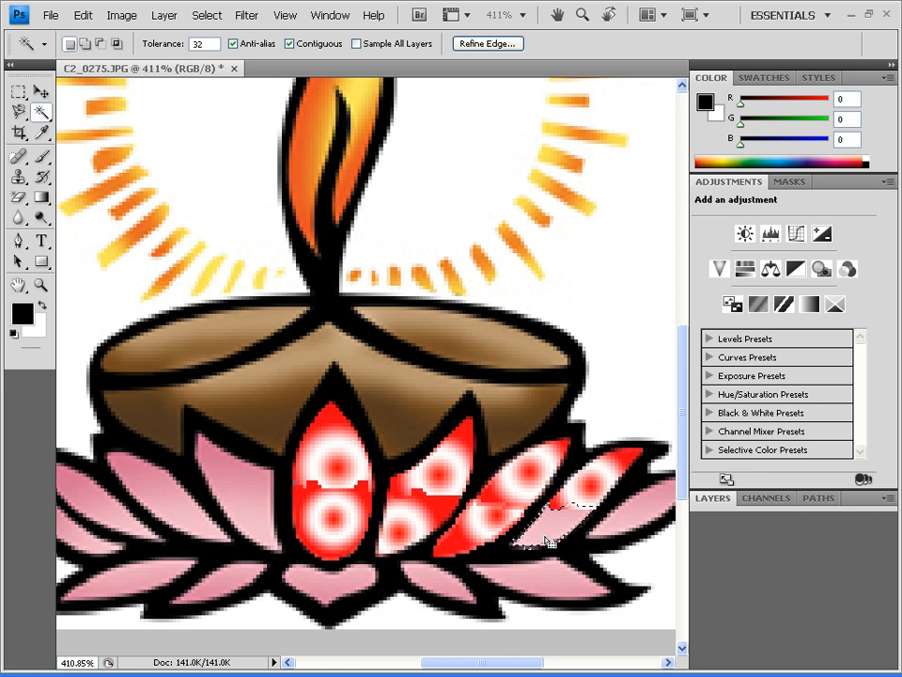
pyautogui.press('g')
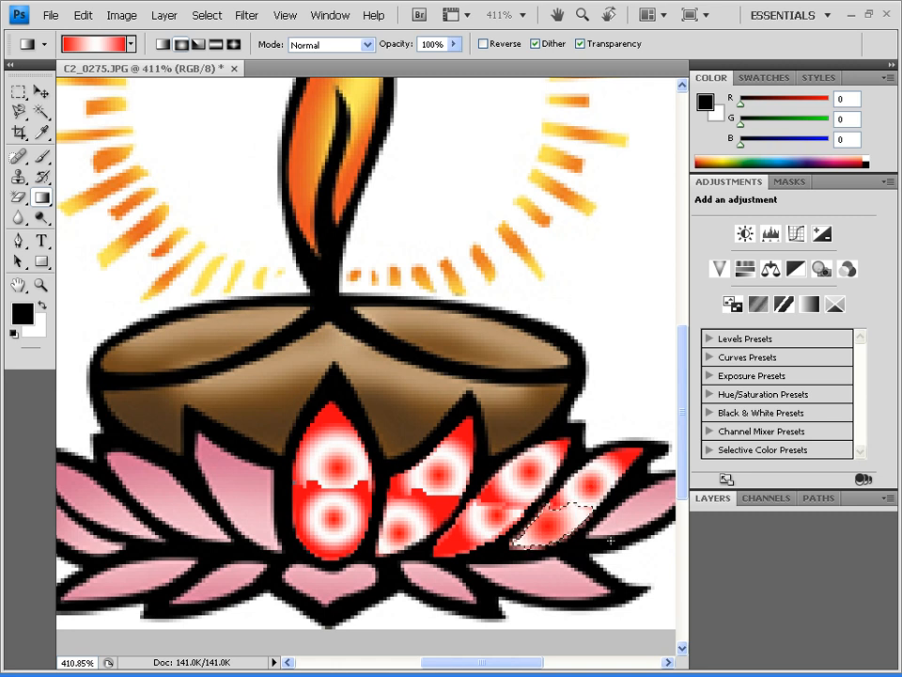
pyautogui.moveTo(511, 666); pyautogui.dragTo(539, 664)
pyautogui.hotkey('ctrl', 'd')
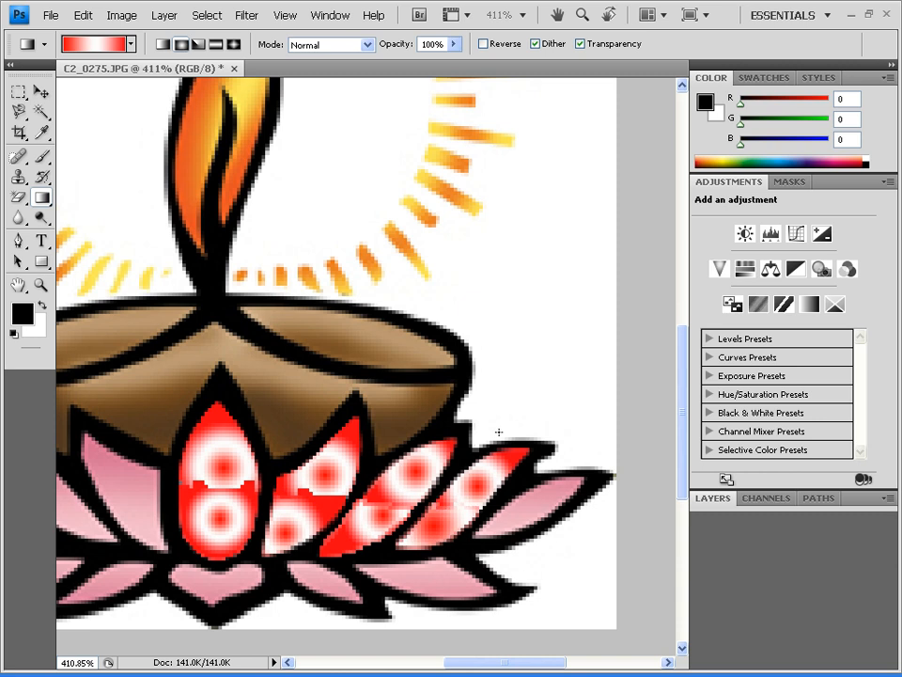
# Select the outer part of the upper row's rightmost petal, fill it with the red-white radial gradient, and deselect.
pyautogui.press('w')
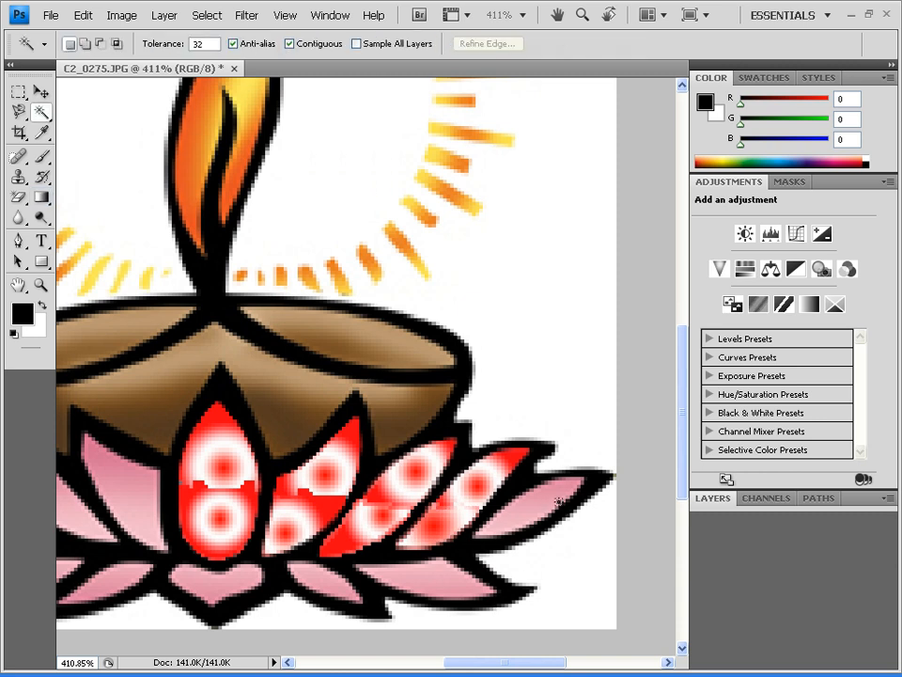
pyautogui.click(558, 502)
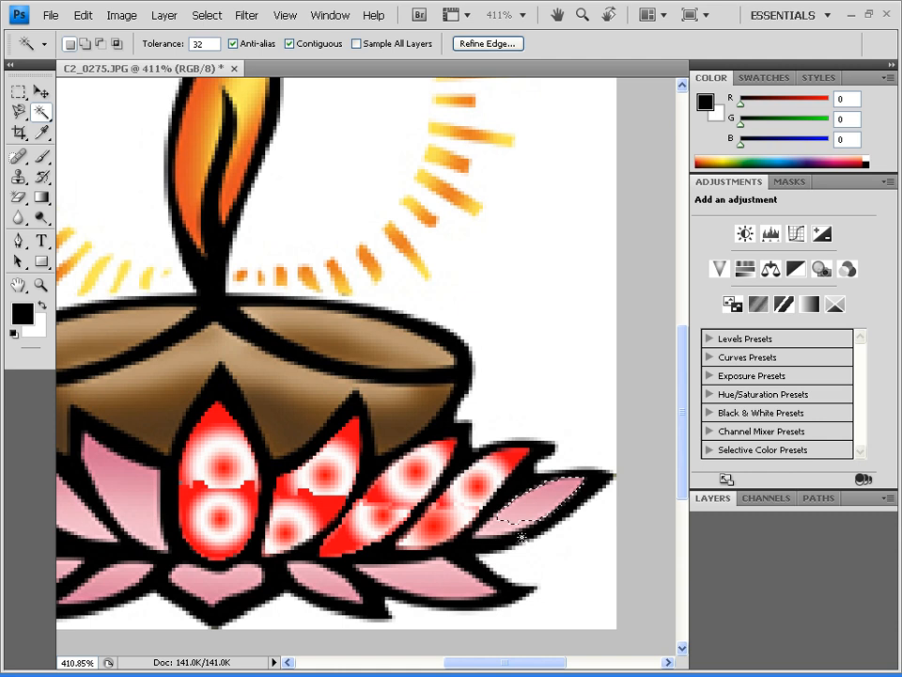
pyautogui.press('g')
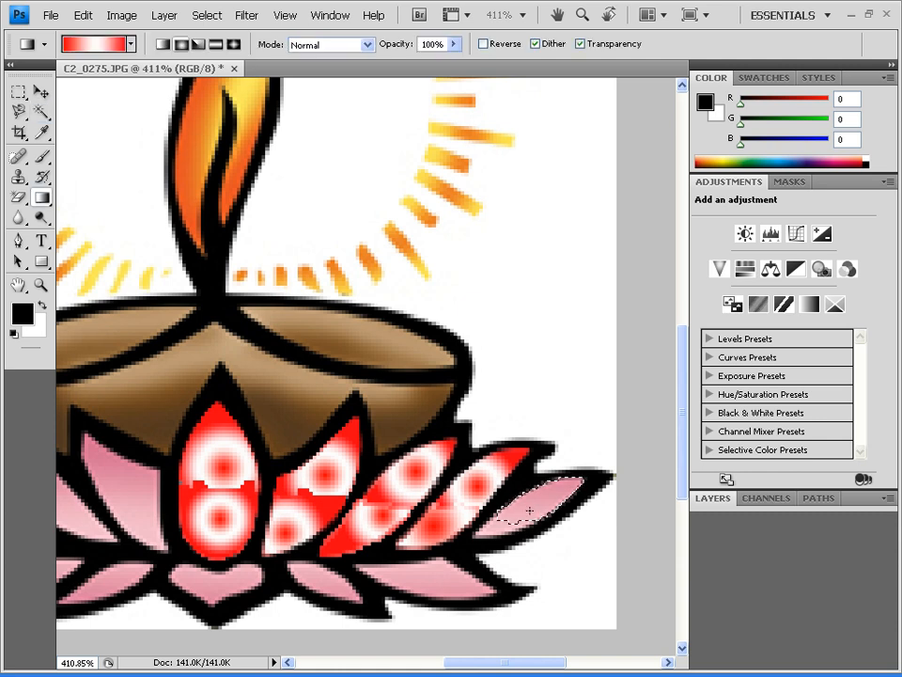
pyautogui.moveTo(528, 510); pyautogui.dragTo(582, 479)
pyautogui.hotkey('ctrl', 'd')
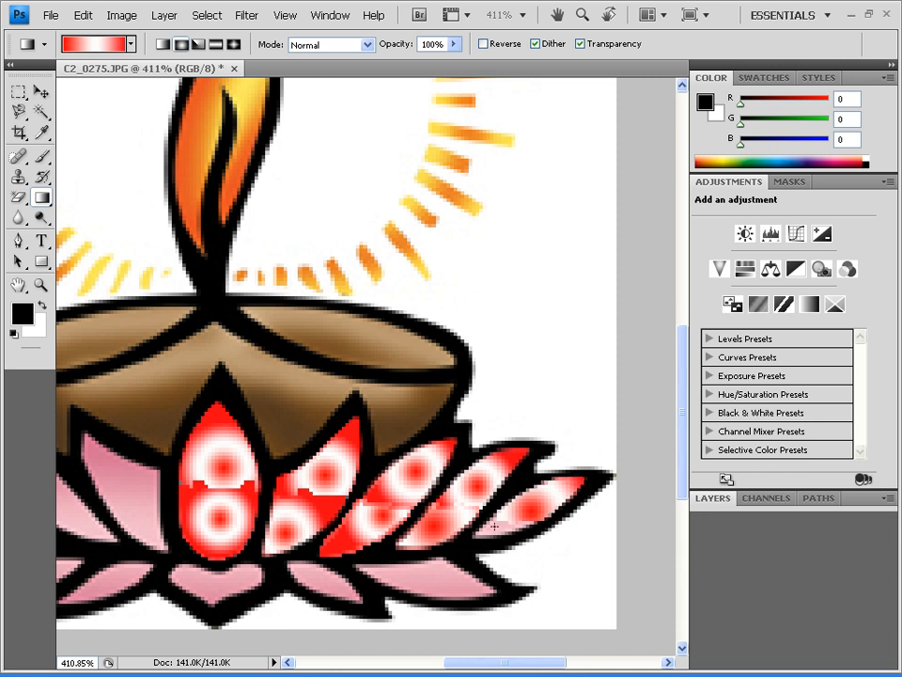
# Select the leftover pink inner part of the upper row's rightmost petal and fill it with the red-white radial gradient.
pyautogui.press('w')
pyautogui.click(505, 532)
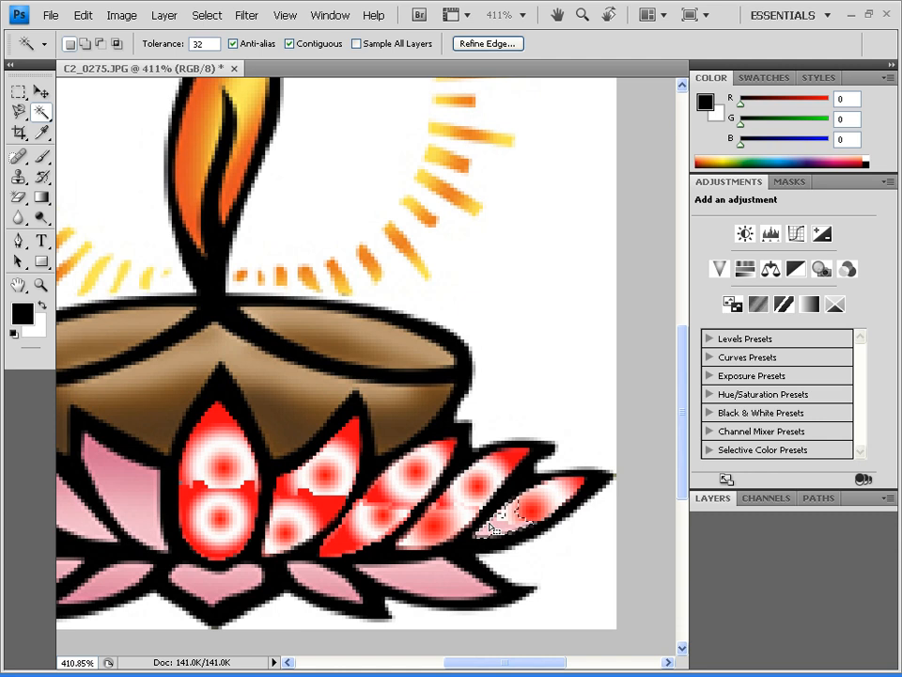
pyautogui.press('g')
pyautogui.moveTo(502, 512); pyautogui.dragTo(538, 509)
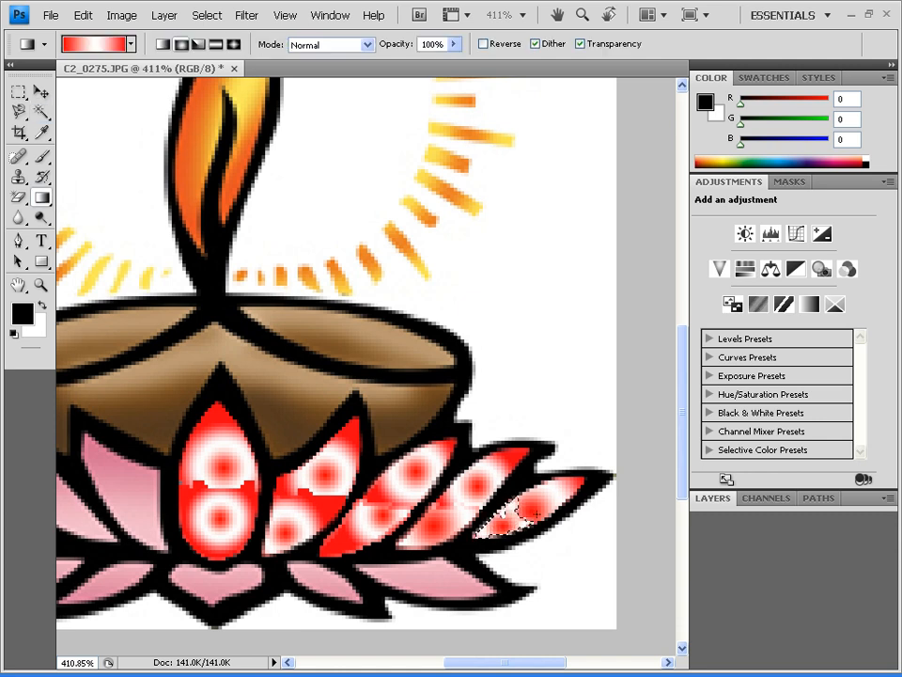
pyautogui.scroll(-3, 539, 518)
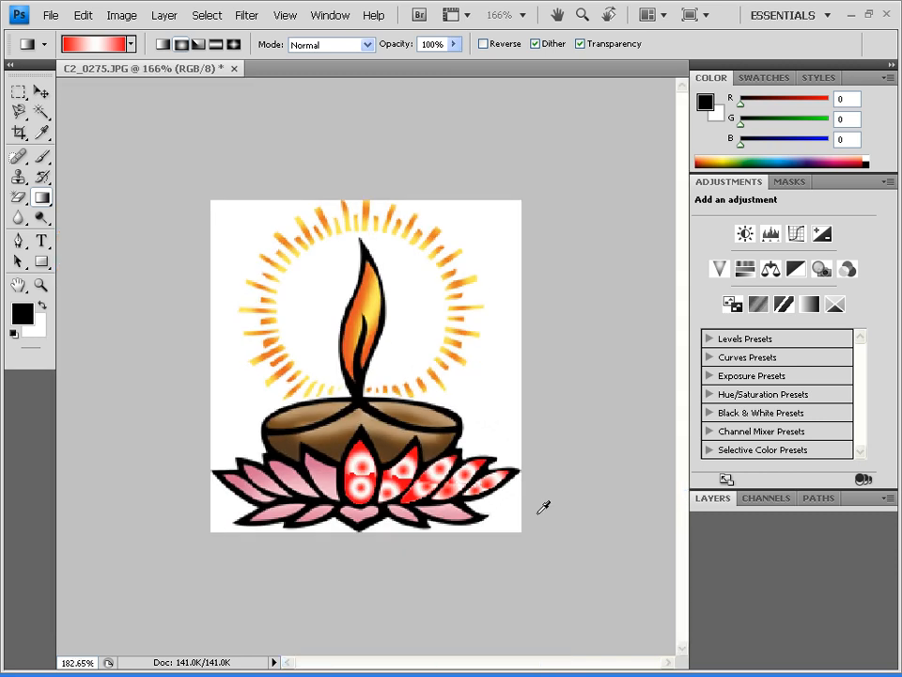
# Select the upper part of the first petal left of centre, fill it with the red-white radial gradient, and deselect.
pyautogui.scroll(4, 543, 507)
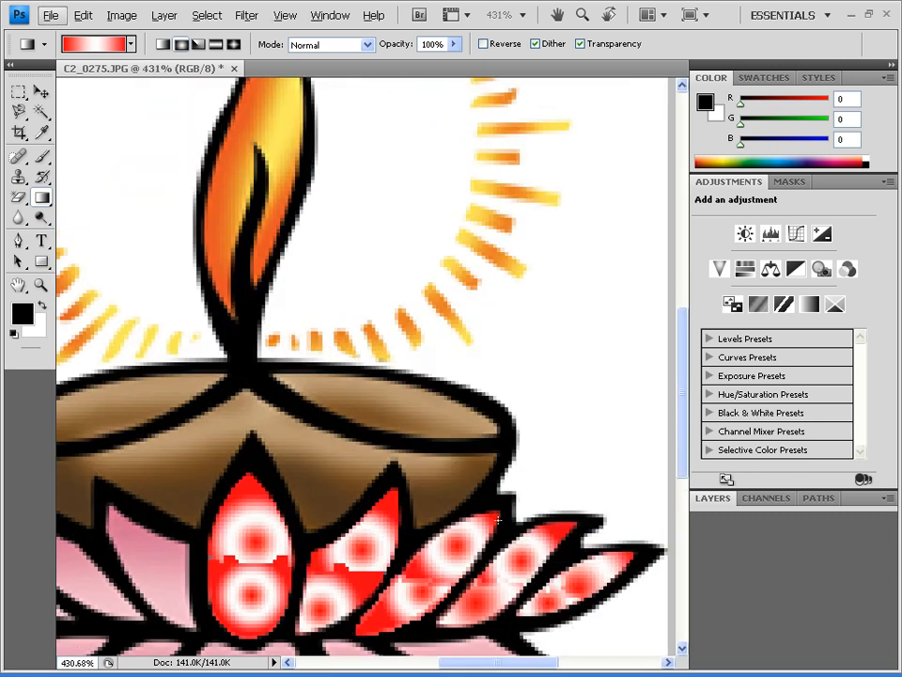
pyautogui.moveTo(365, 479); pyautogui.dragTo(498, 372)
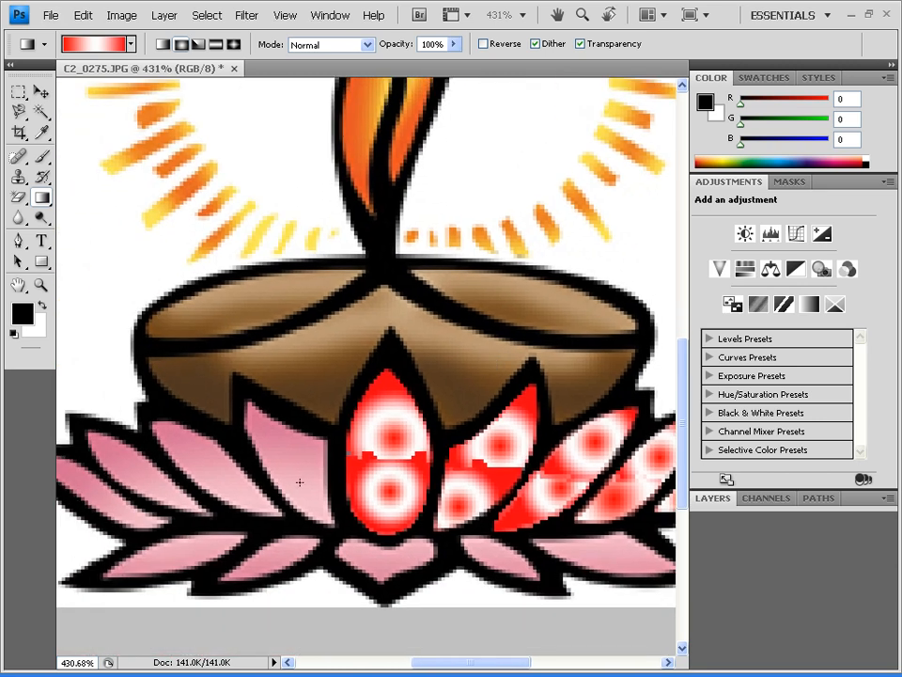
pyautogui.press('w')
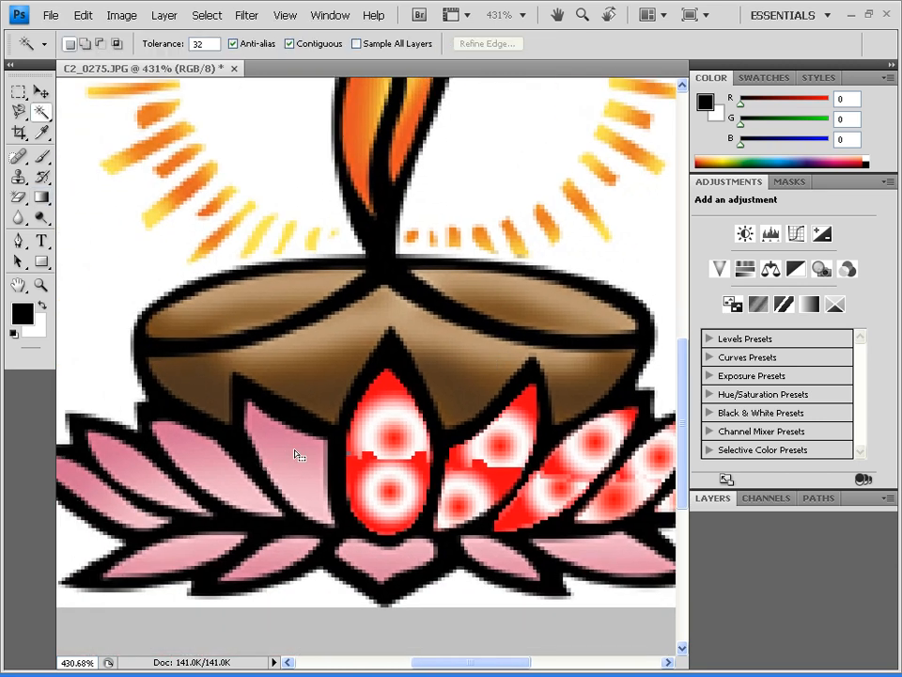
pyautogui.click(295, 459)
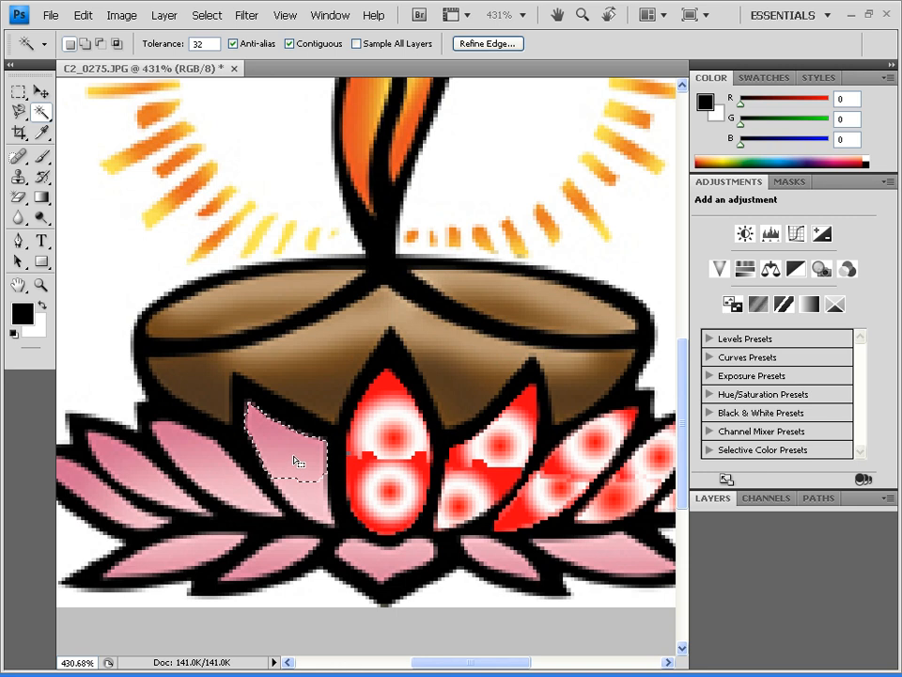
pyautogui.press('g')
pyautogui.moveTo(295, 454); pyautogui.dragTo(314, 486)
pyautogui.hotkey('ctrl', 'd')
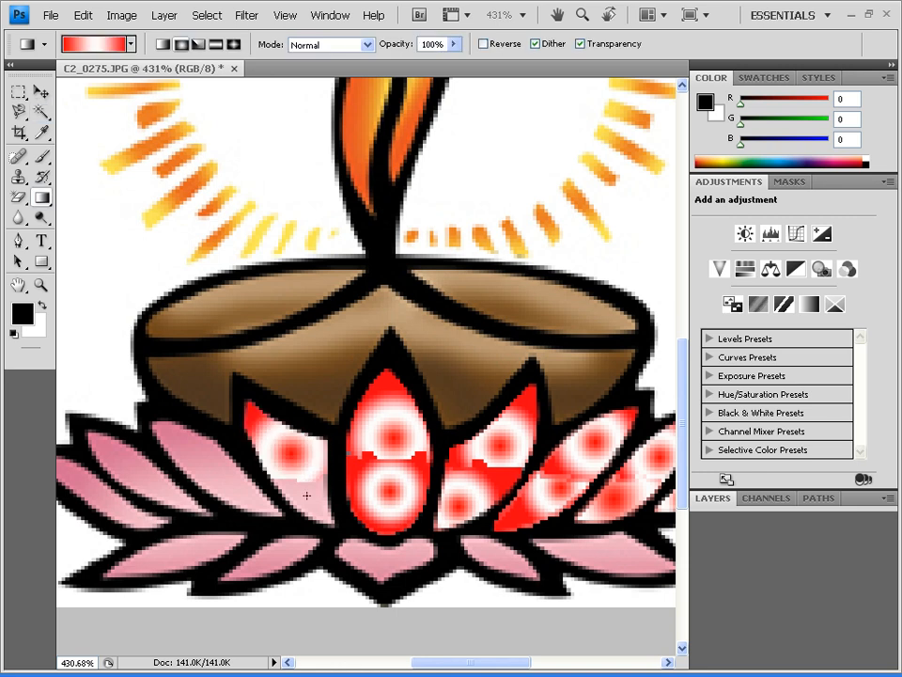
# Fill the pink lower part of the first petal left of centre with the red-white radial gradient and clear the selection.
pyautogui.press('w')
pyautogui.click(314, 500)
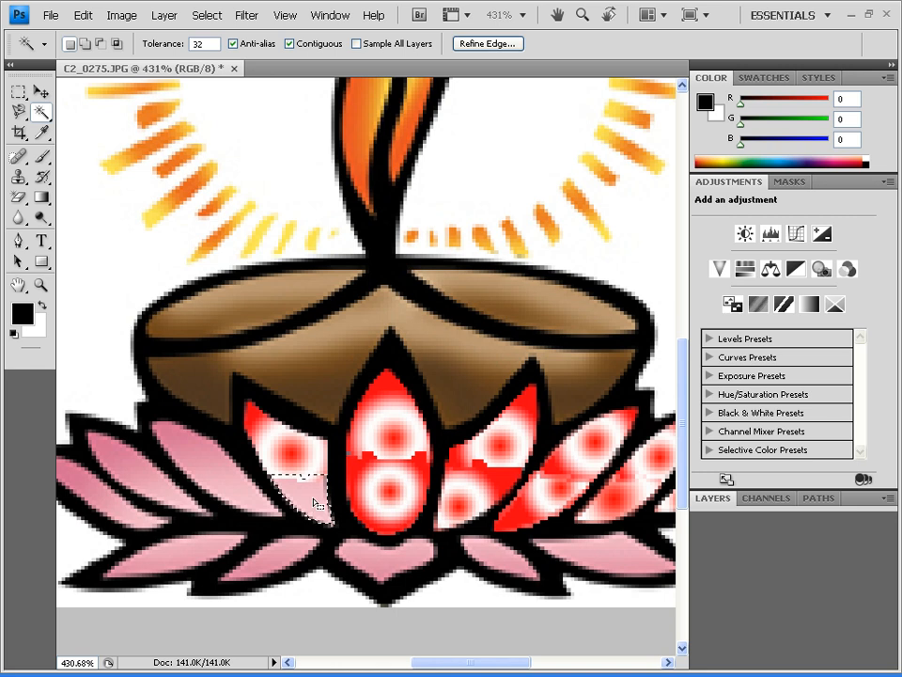
pyautogui.press('g')
pyautogui.moveTo(287, 479); pyautogui.dragTo(307, 507)
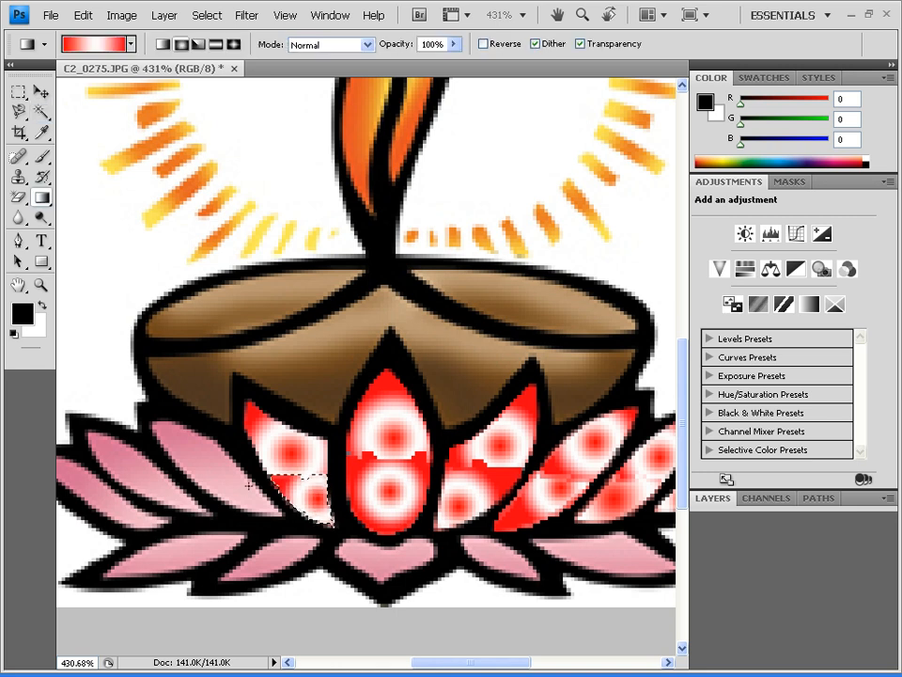
pyautogui.hotkey('ctrl', 'd')
# Select the upper tip of the second petal left of centre, fill it with the red-white radial gradient, and deselect.
pyautogui.press('w')
pyautogui.click(209, 463)
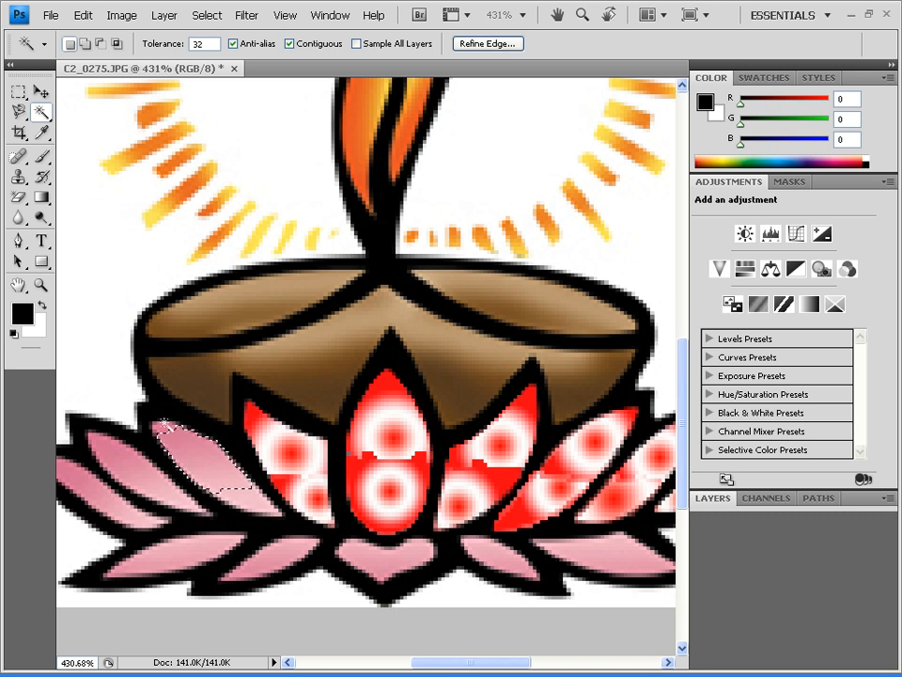
pyautogui.click(173, 435)
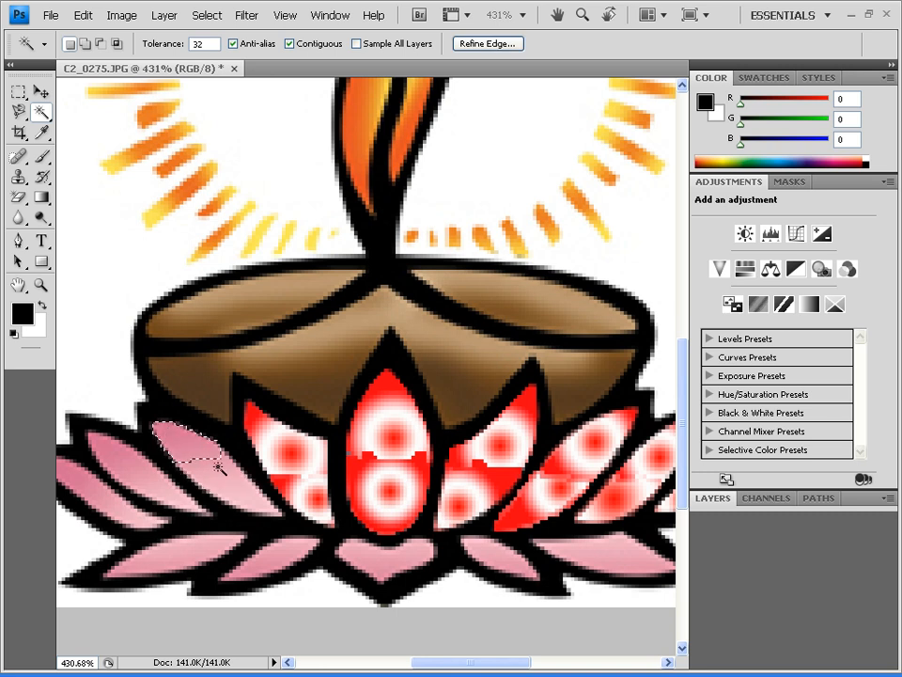
pyautogui.press('g')
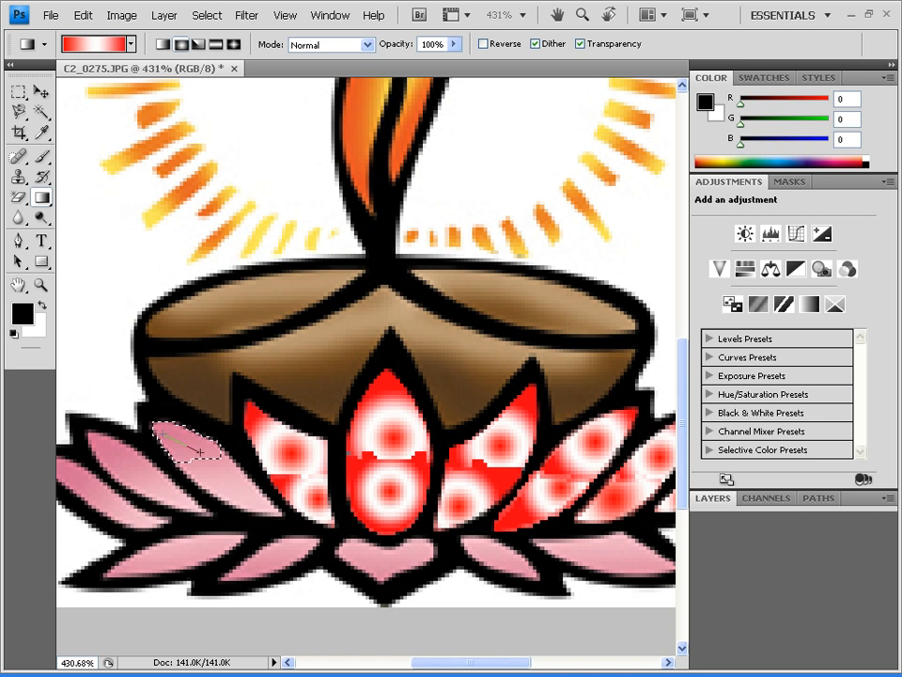
pyautogui.moveTo(201, 453); pyautogui.dragTo(200, 452)
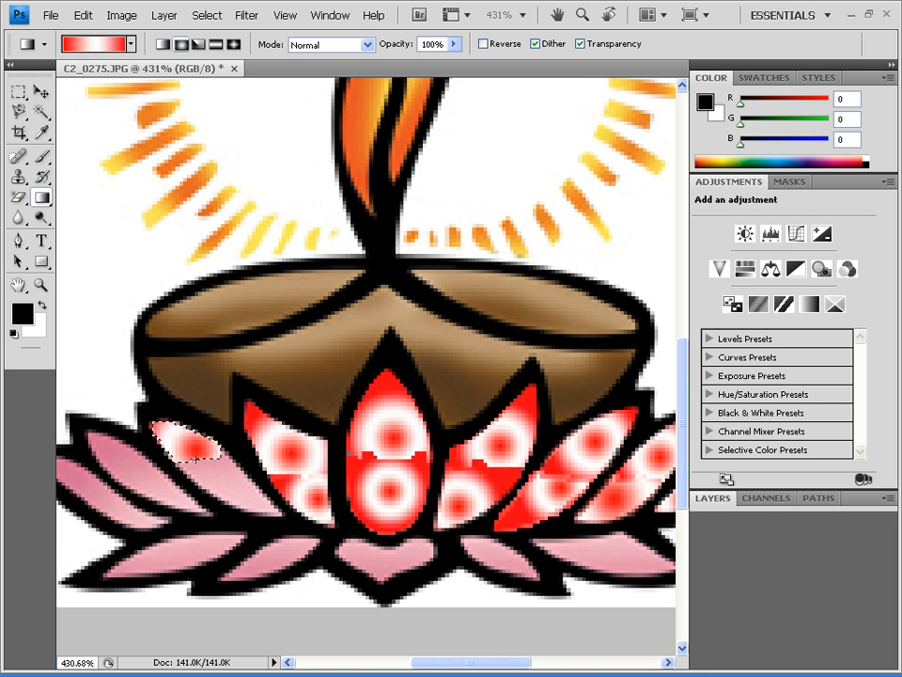
pyautogui.hotkey('ctrl', 'd')
# Fill the remaining pink lower part of the second petal left of centre with the red-white radial gradient and deselect.
pyautogui.press('w')
pyautogui.click(231, 489)
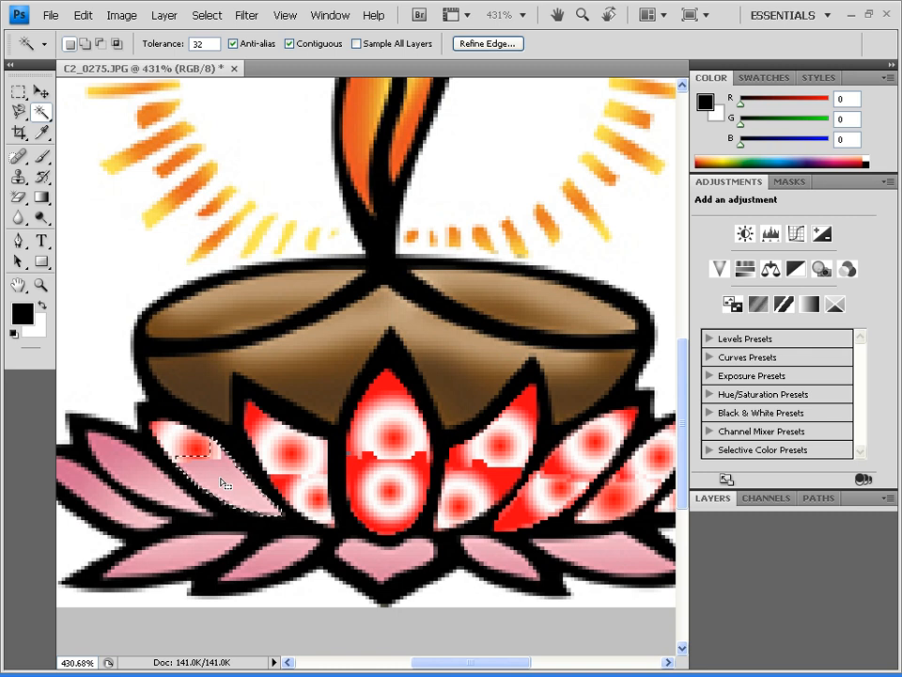
pyautogui.press('g')
pyautogui.moveTo(217, 472); pyautogui.dragTo(181, 452)
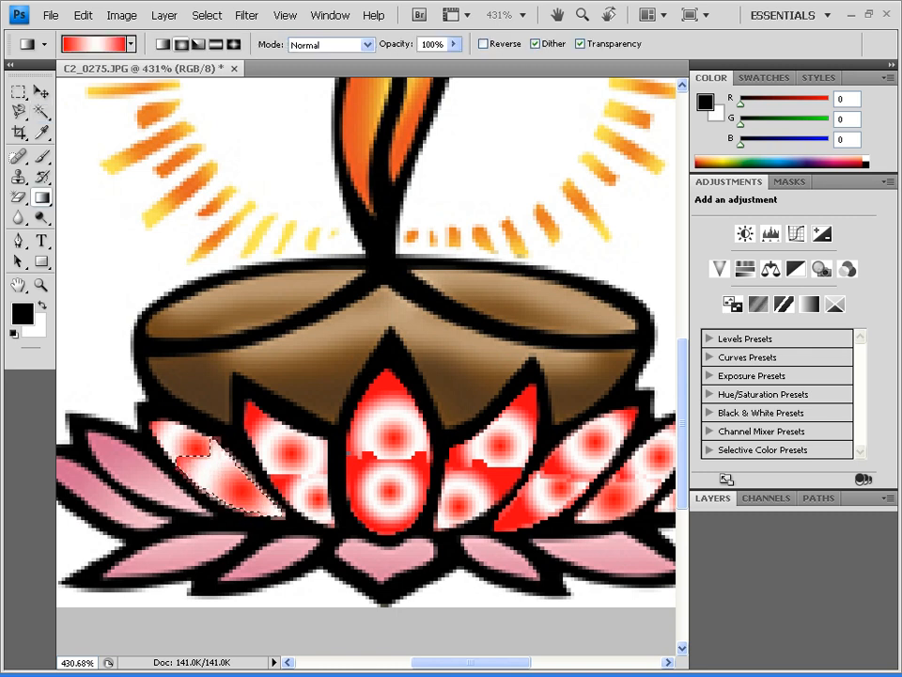
pyautogui.hotkey('ctrl', 'd')
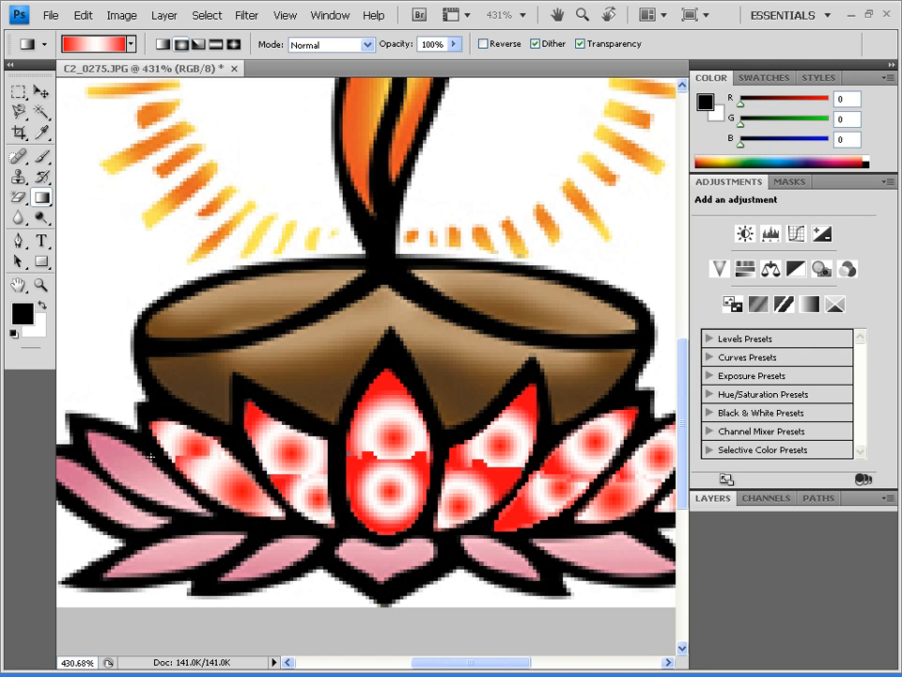
# Select the upper part of the third petal left of centre, fill it with the red-white radial gradient, and deselect.
pyautogui.press('w')
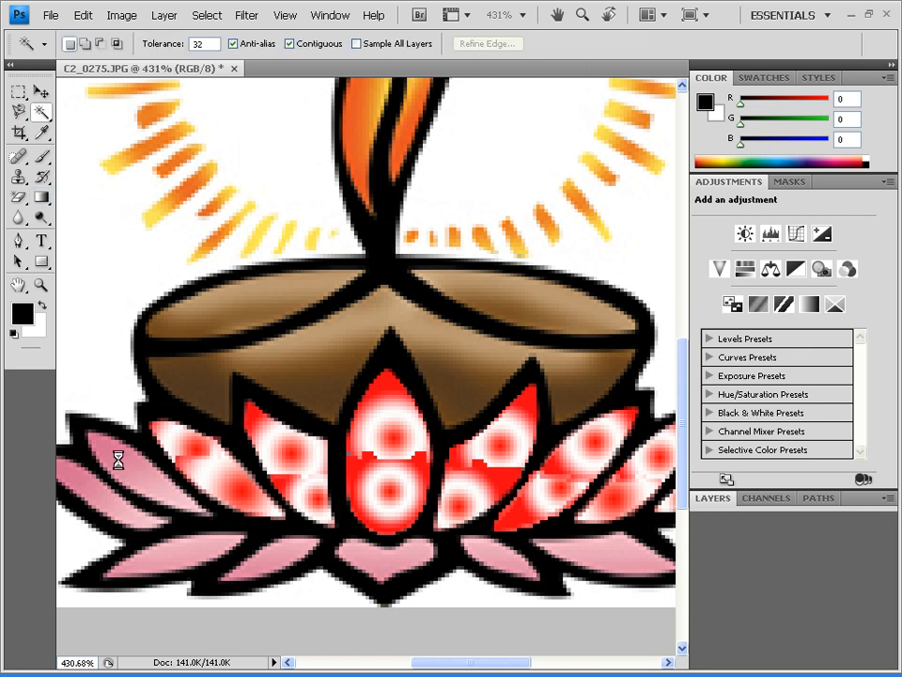
pyautogui.click(121, 460)
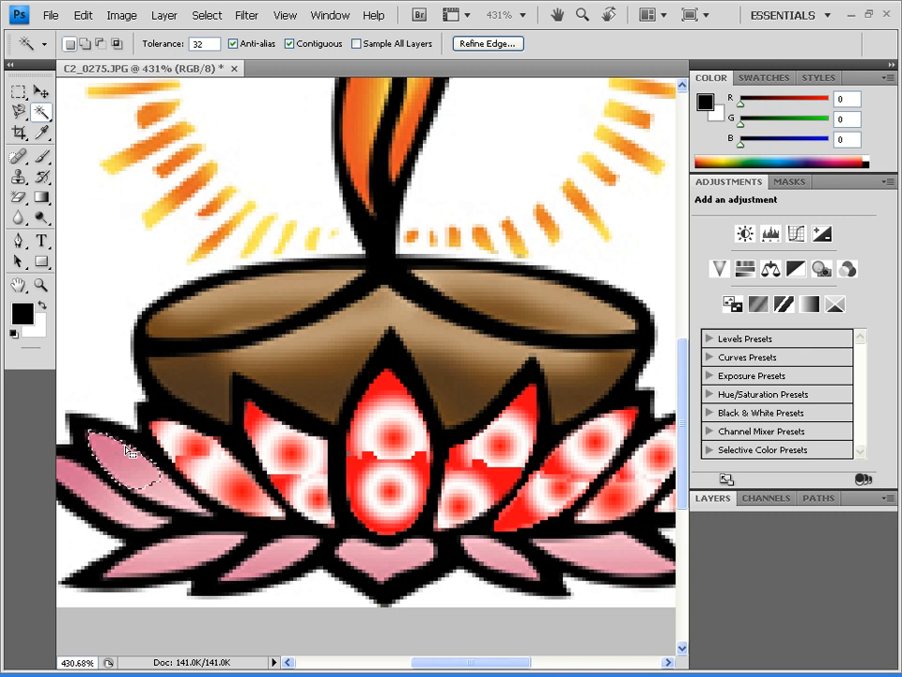
pyautogui.press('g')
pyautogui.moveTo(132, 455); pyautogui.dragTo(143, 470)
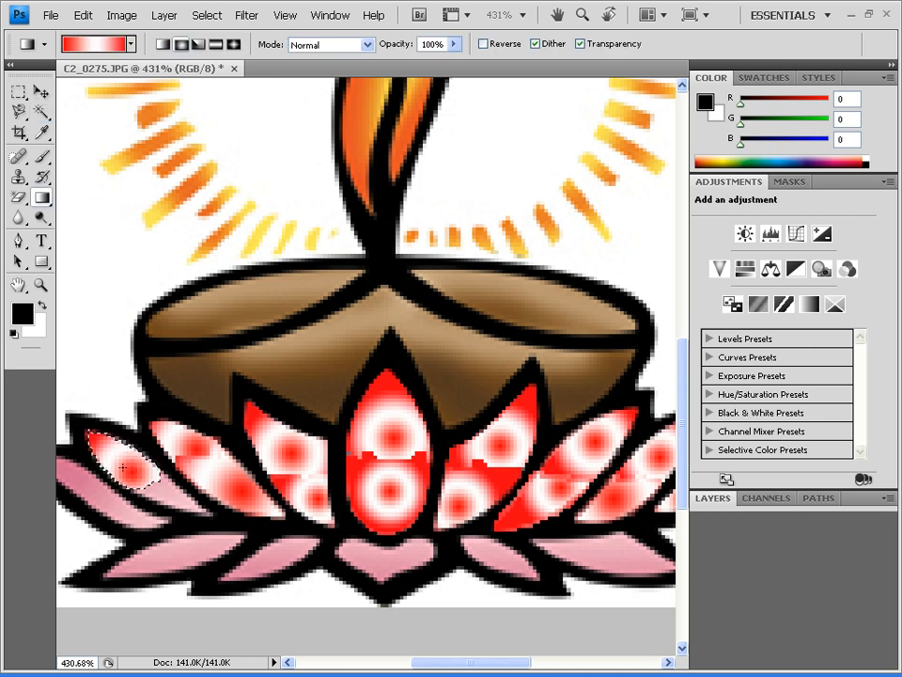
pyautogui.hotkey('ctrl', 'd')
# Fill the pink lower part of the third petal left of centre with the red-white radial gradient and clear the selection.
pyautogui.press('w')
pyautogui.click(168, 487)
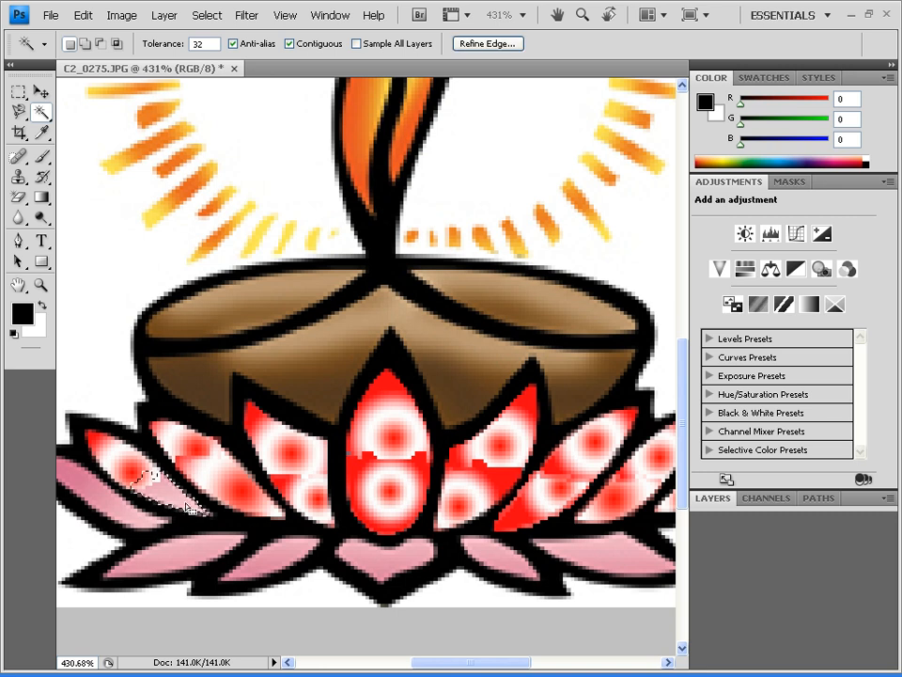
pyautogui.press('g')
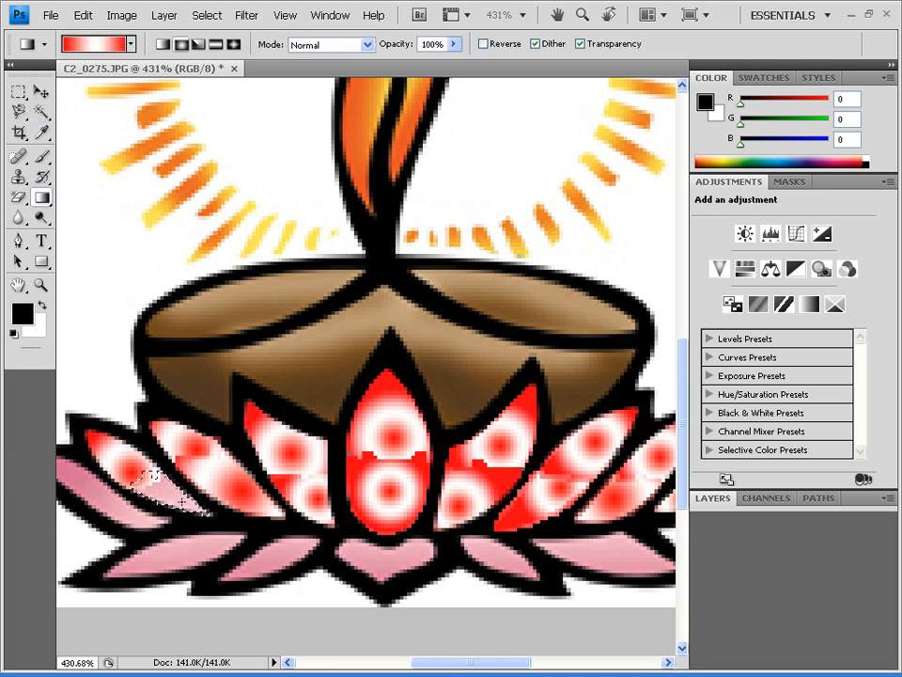
pyautogui.moveTo(153, 473); pyautogui.dragTo(152, 474)
pyautogui.moveTo(200, 510); pyautogui.dragTo(154, 476)
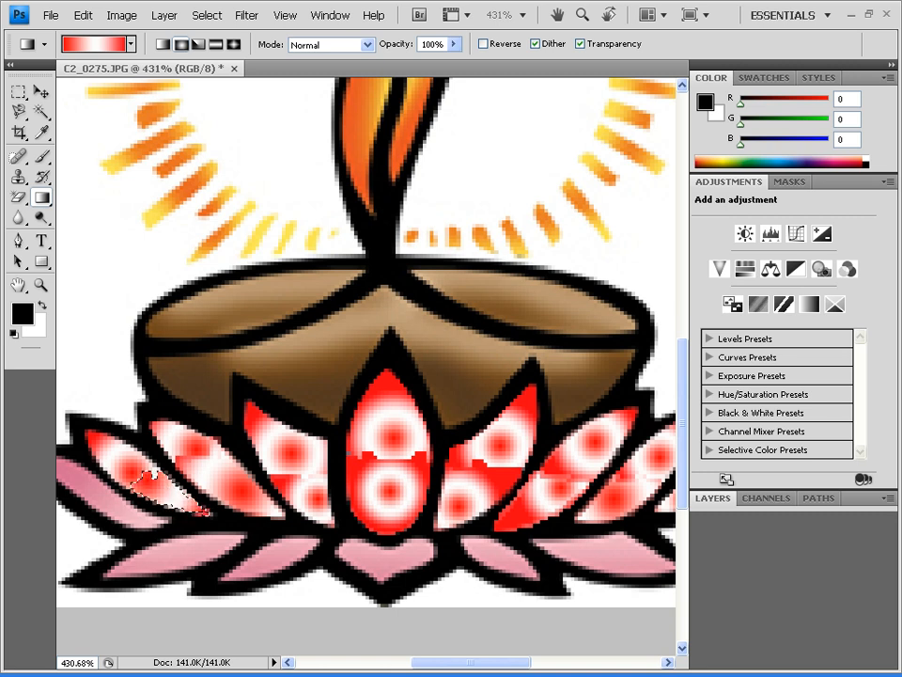
pyautogui.moveTo(157, 485); pyautogui.dragTo(146, 481)
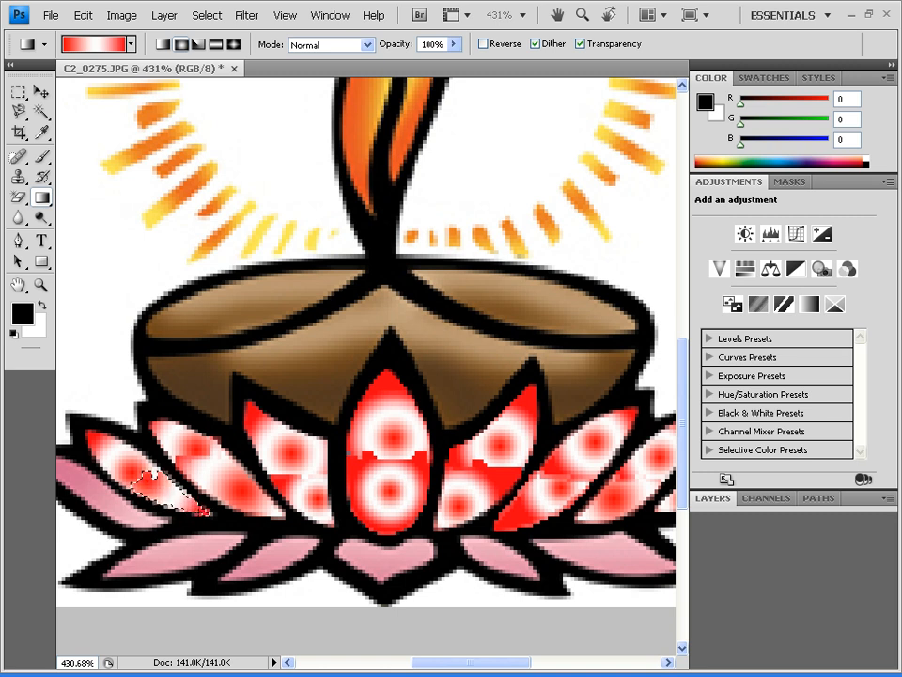
pyautogui.hotkey('ctrl', 'd')
# Select the outer part of the upper row's leftmost petal and fill it with the red-white radial gradient.
pyautogui.press('w')
pyautogui.click(80, 482)
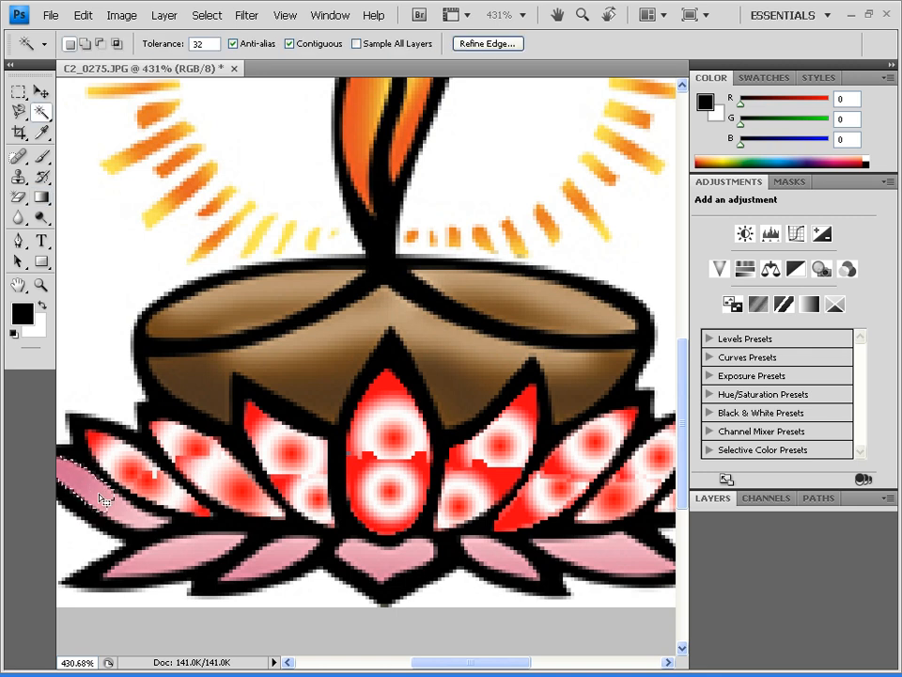
pyautogui.press('g')
pyautogui.moveTo(56, 479); pyautogui.dragTo(139, 511)
# Select the leftover pink inner part of the upper row's leftmost petal and fill it with the red-white radial gradient.
pyautogui.press('w')
pyautogui.click(128, 515)
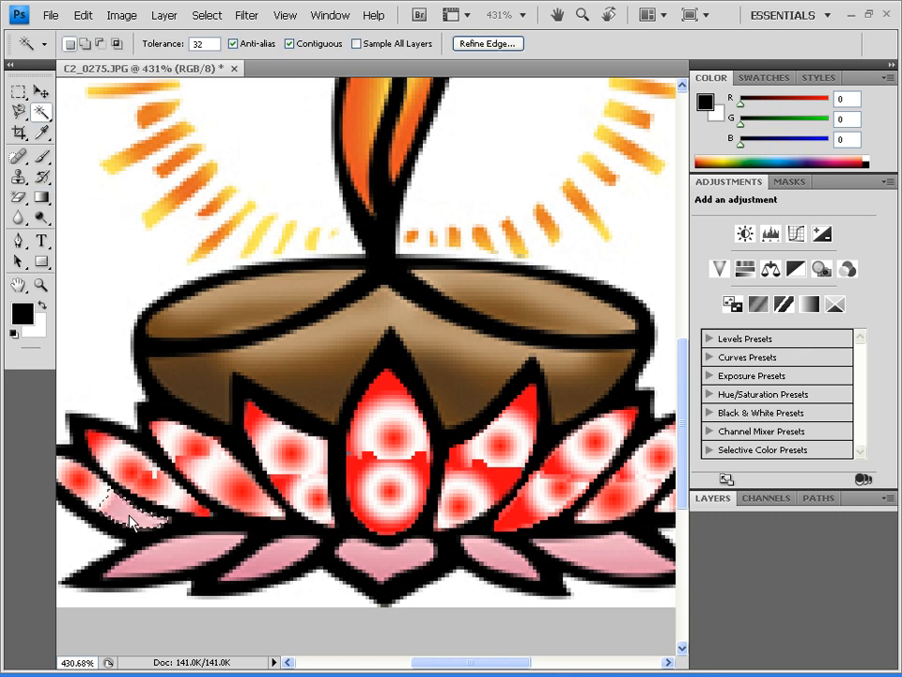
pyautogui.press('g')
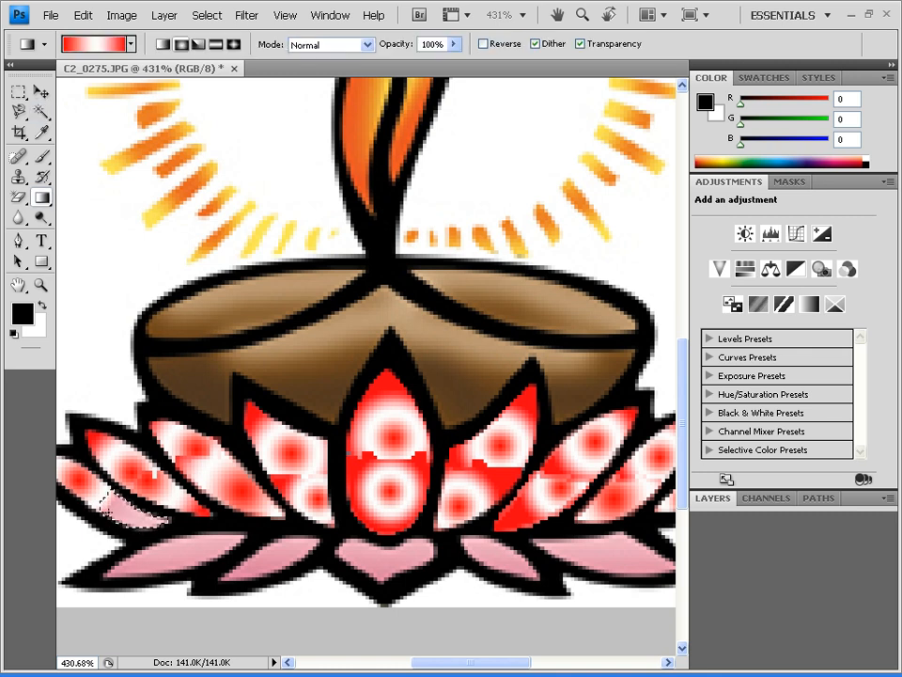
pyautogui.moveTo(113, 506); pyautogui.dragTo(111, 507)
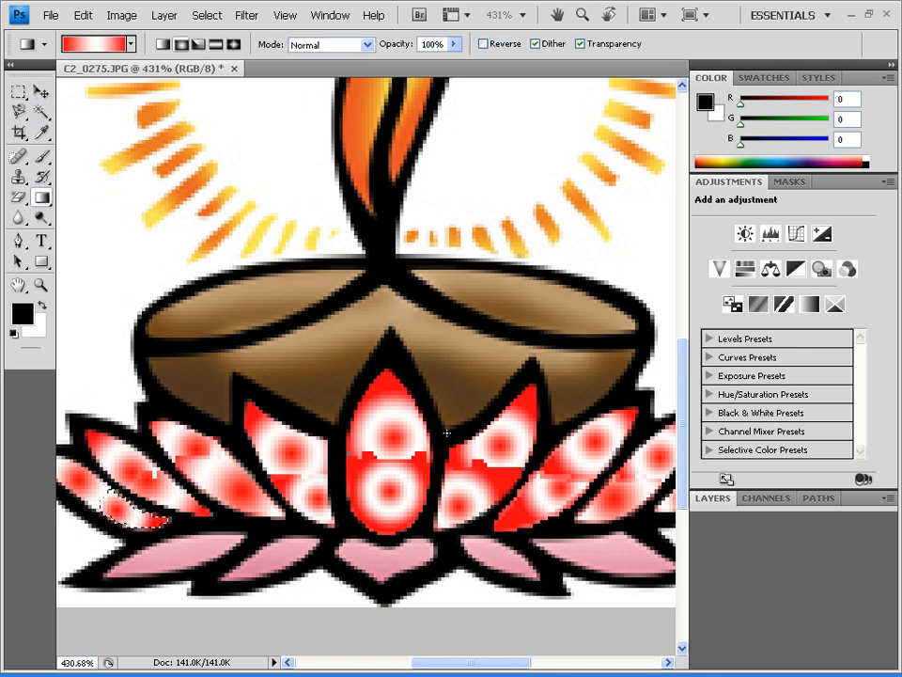
# Edit the current gradient and change its starting colour stop to light green #7be576.
pyautogui.scroll(-3, 441, 451)
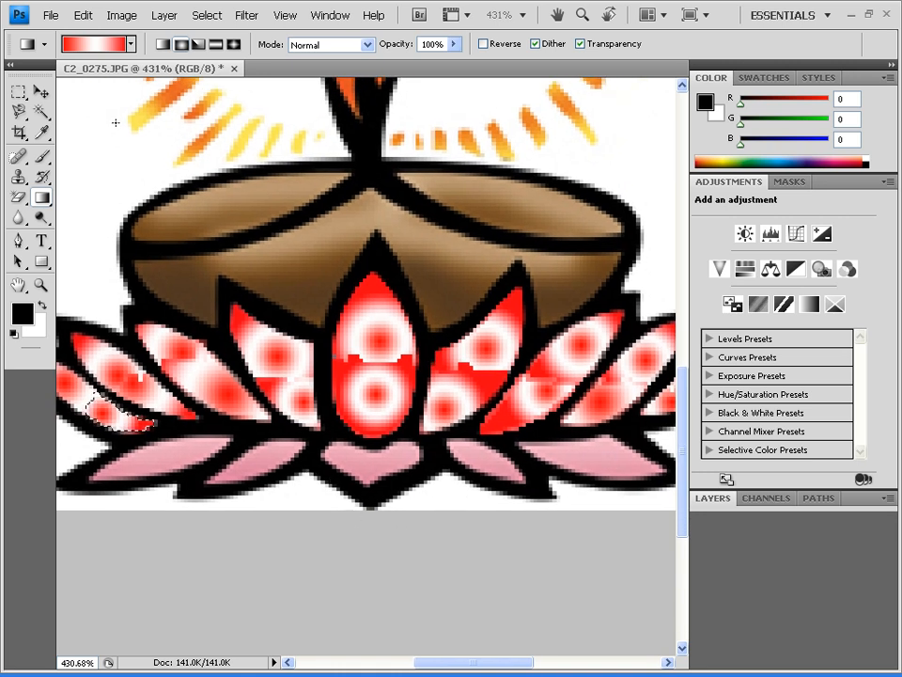
pyautogui.click(100, 45)
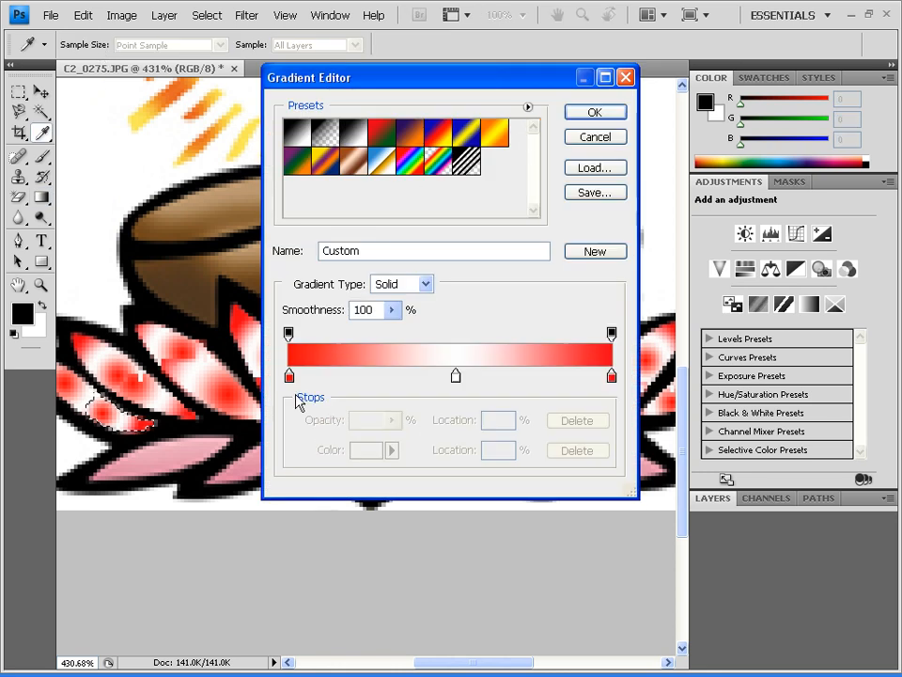
pyautogui.click(288, 376)
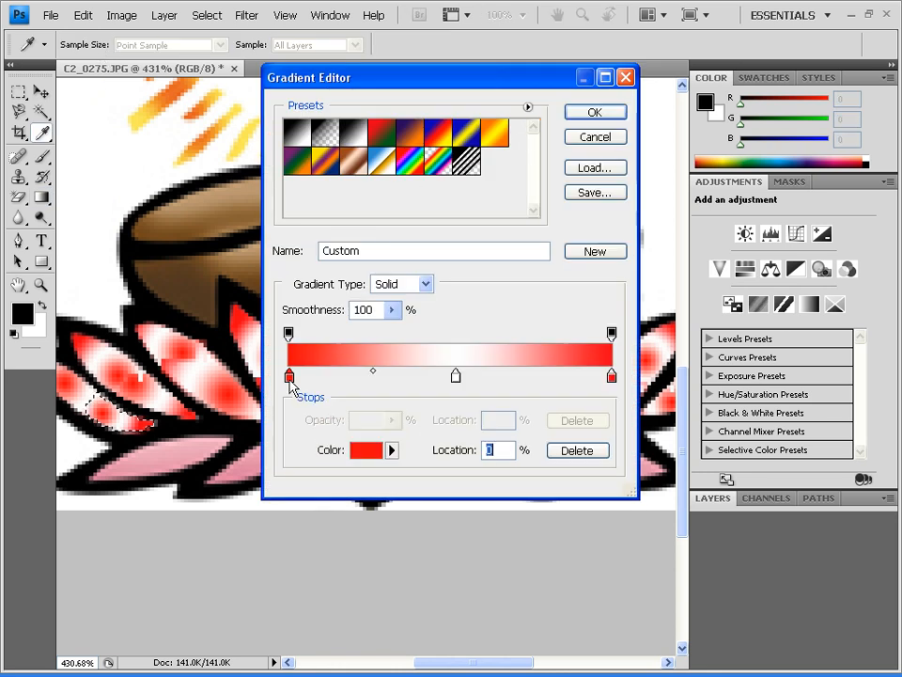
pyautogui.click(366, 451)
pyautogui.moveTo(588, 288)
pyautogui.mouseDown()
pyautogui.moveTo(588, 206)
pyautogui.moveTo(589, 293)
pyautogui.mouseUp()
pyautogui.moveTo(536, 207)
pyautogui.mouseDown()
pyautogui.moveTo(497, 171)
pyautogui.moveTo(439, 149)
pyautogui.moveTo(399, 207)
pyautogui.moveTo(446, 164)
pyautogui.mouseUp()
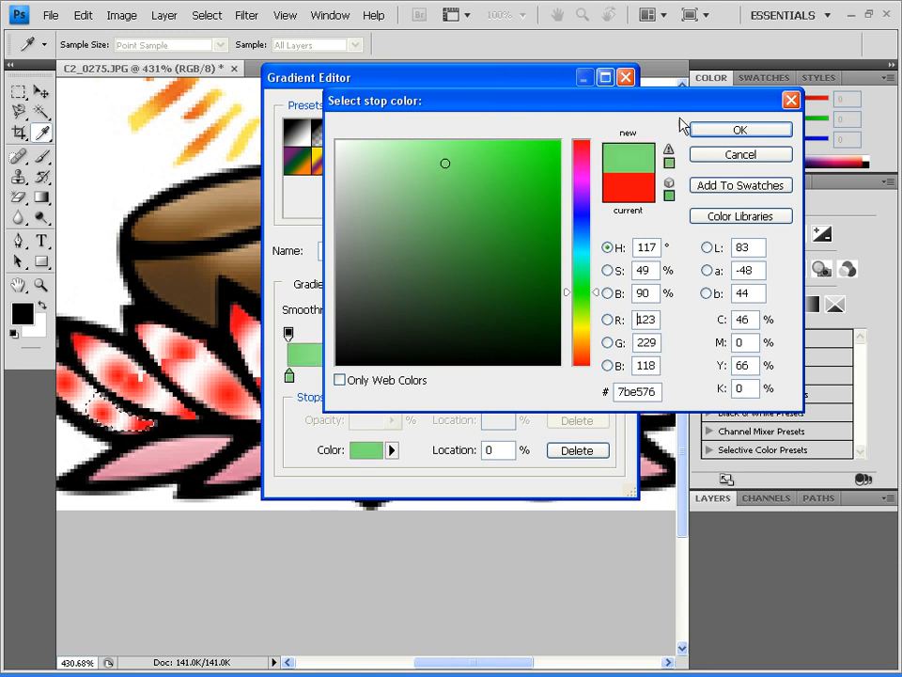
pyautogui.click(739, 132)
# Change the gradient's middle colour stop at 52% to a bright yellowish green.
pyautogui.doubleClick(457, 377)
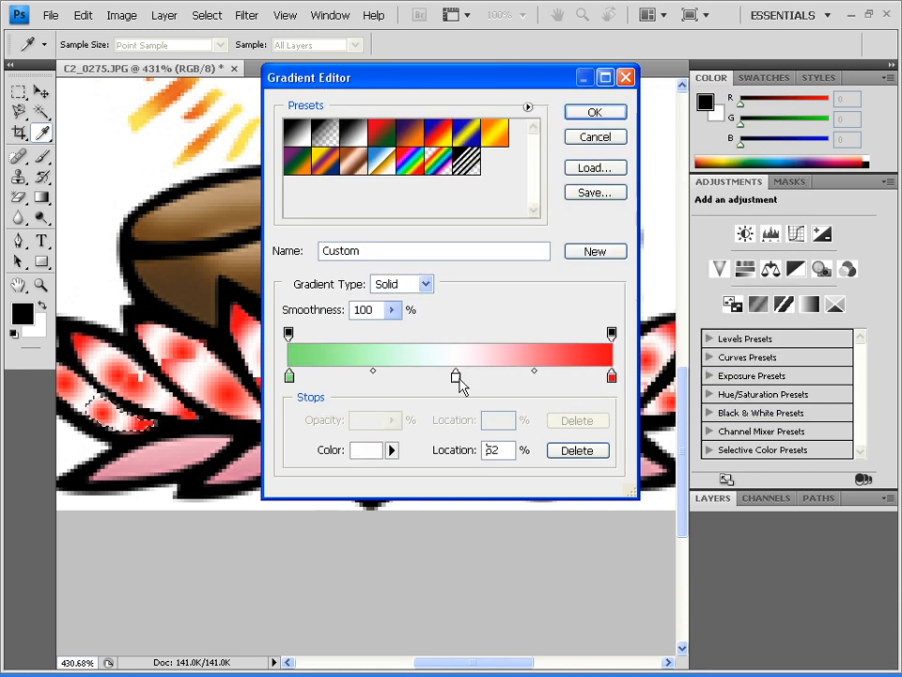
pyautogui.moveTo(523, 202); pyautogui.dragTo(550, 145)
pyautogui.click(738, 130)
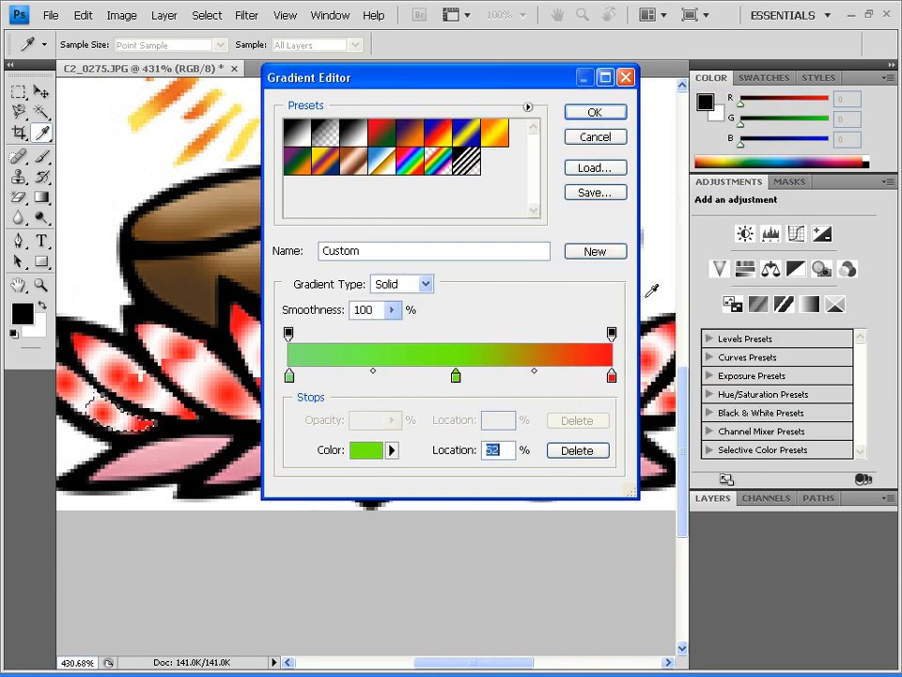
# Change the gradient's end colour stop at 100% to green #02fe73 and apply the edited gradient.
pyautogui.click(611, 376)
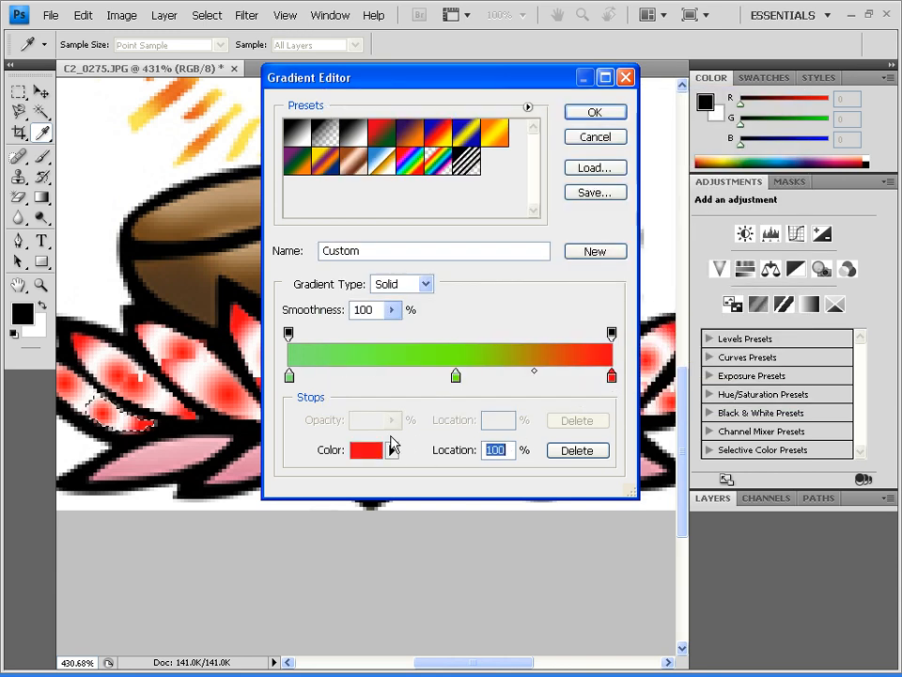
pyautogui.click(361, 451)
pyautogui.click(583, 274)
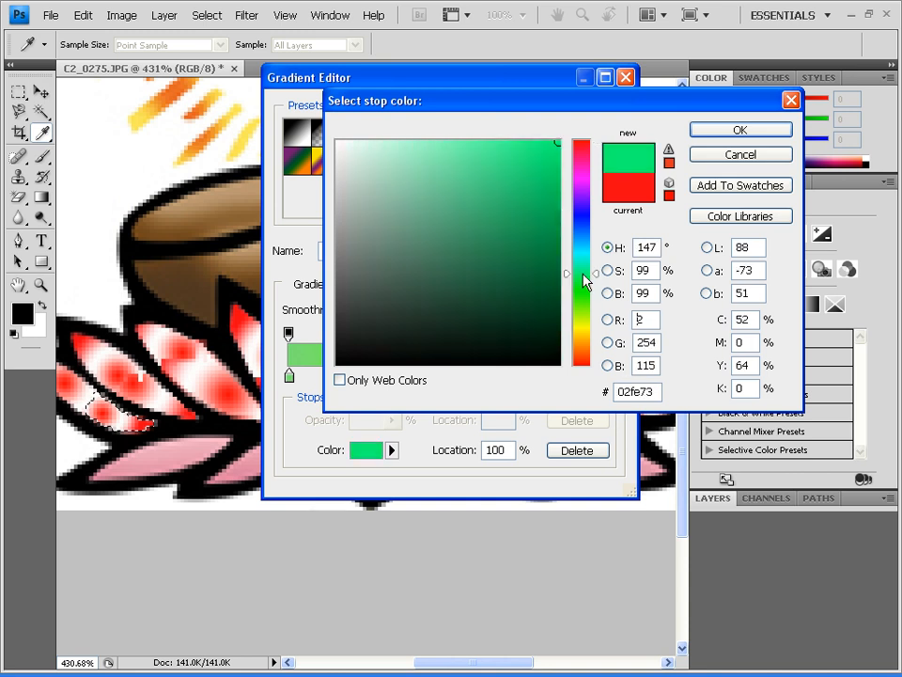
pyautogui.click(705, 133)
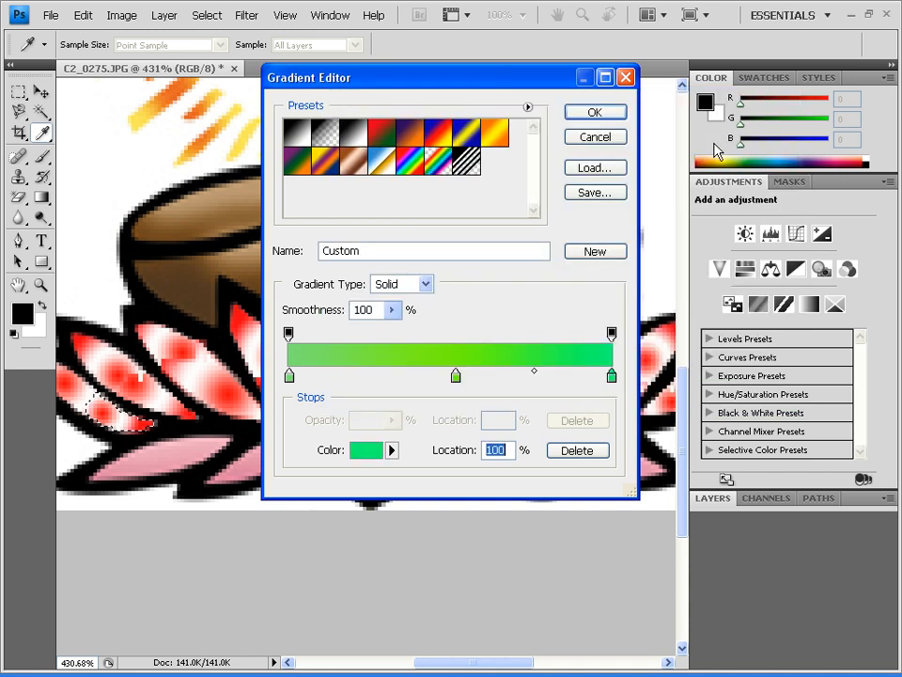
pyautogui.click(592, 113)
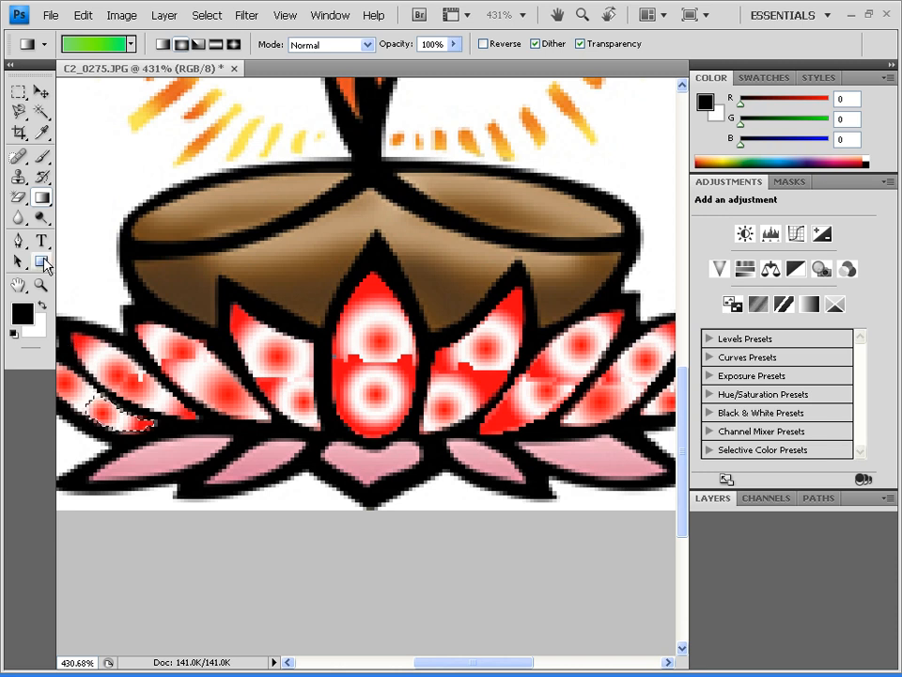
# Select the leftmost pink petal of the lower row with the Magic Wand, fill it with the green radial gradient and deselect it.
pyautogui.hotkey('ctrl', 'd')
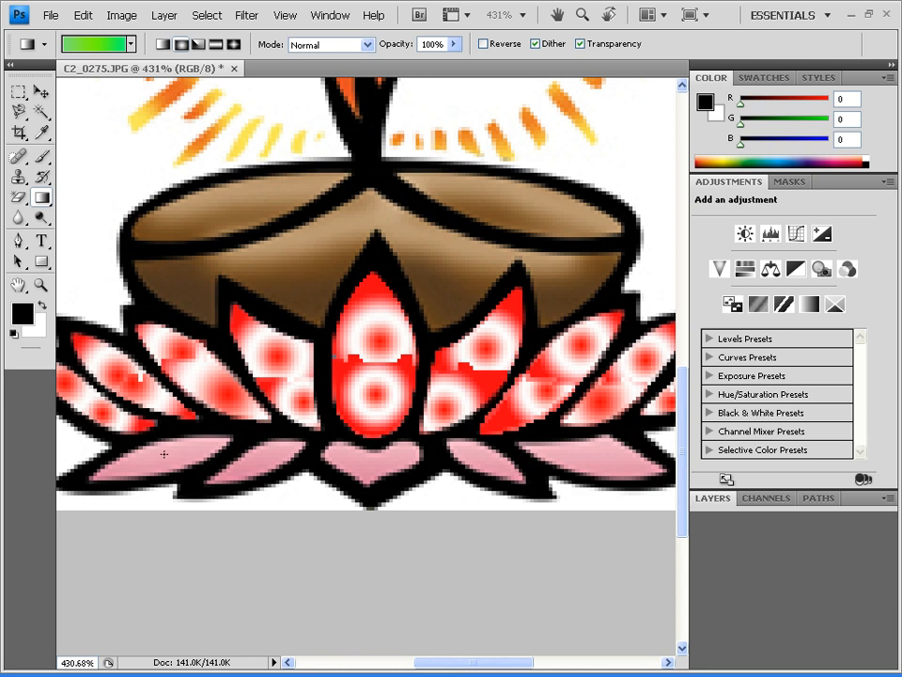
pyautogui.press('w')
pyautogui.click(169, 458)
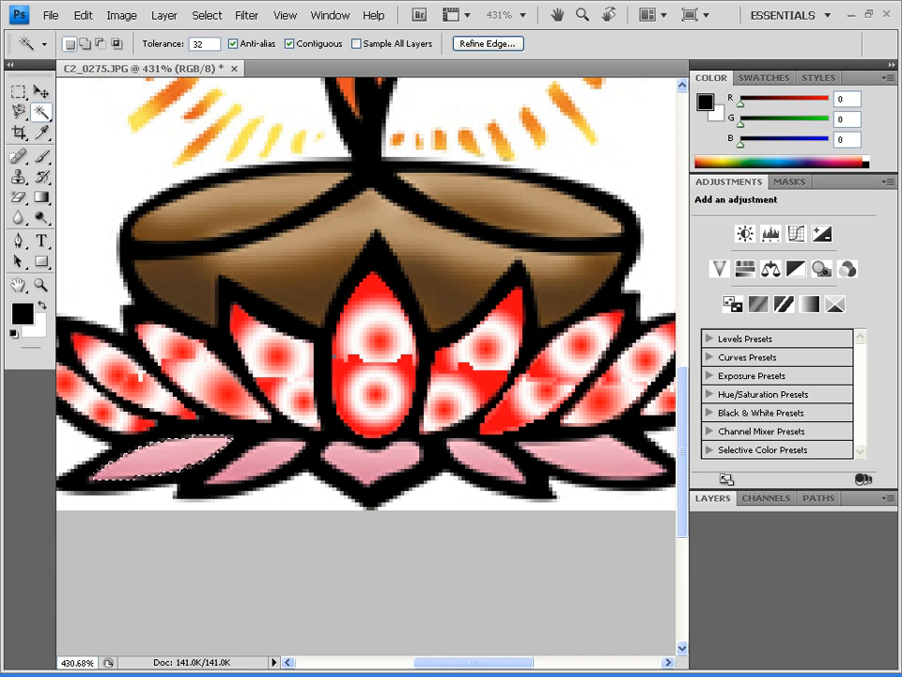
pyautogui.press('g')
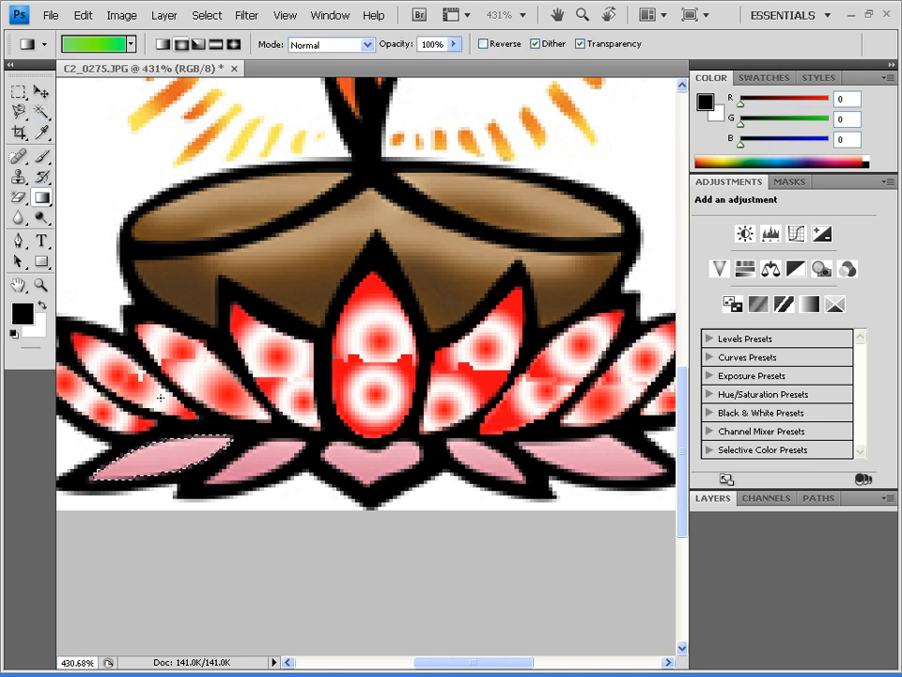
pyautogui.moveTo(113, 465); pyautogui.dragTo(221, 442)
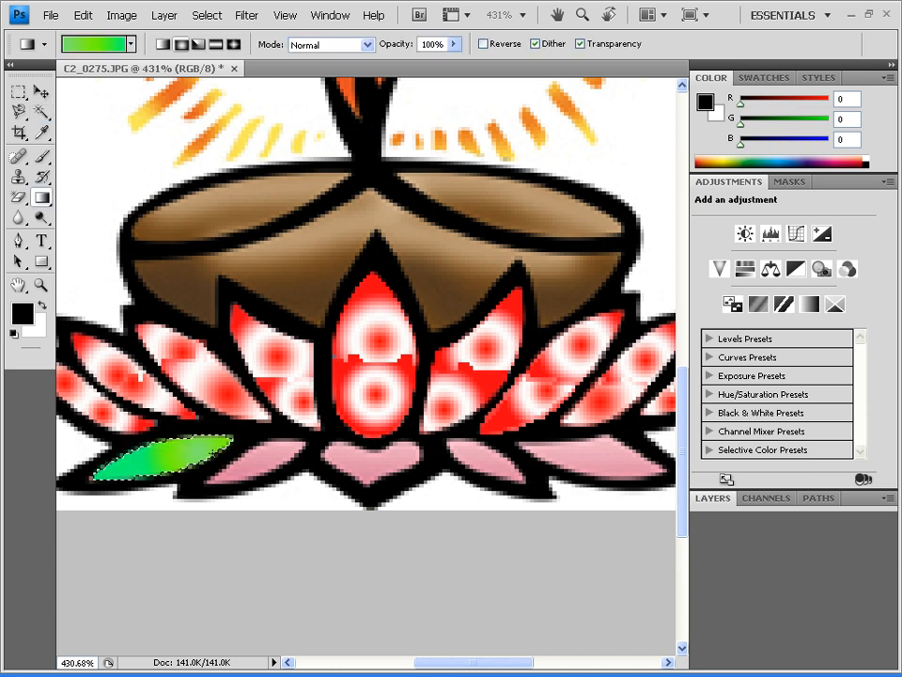
pyautogui.hotkey('ctrl', 'd')
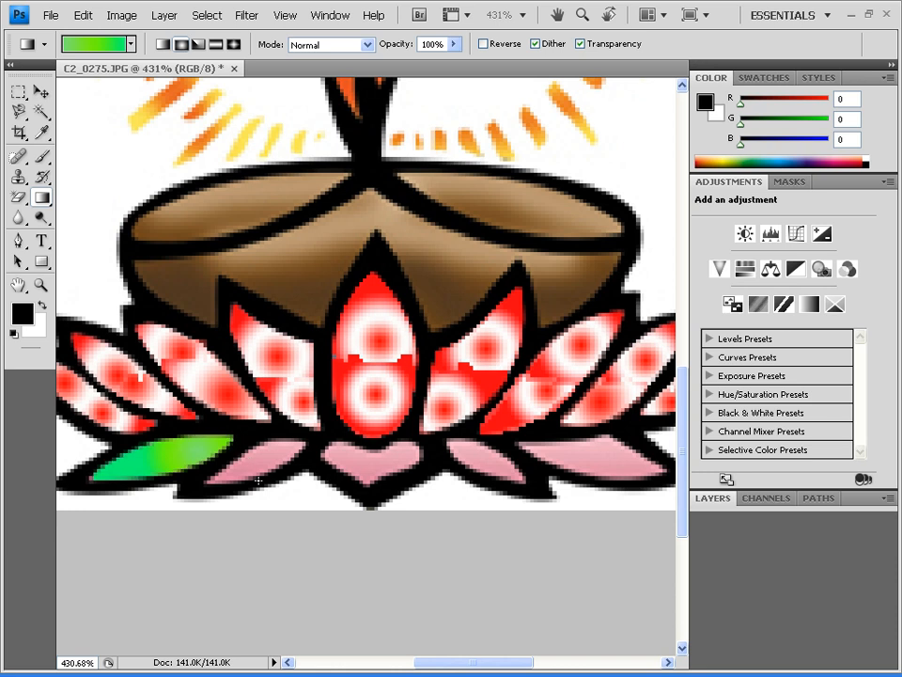
# Select the lower row's second petal from the left and fill it with the green radial gradient, then clear the selection.
pyautogui.press('w')
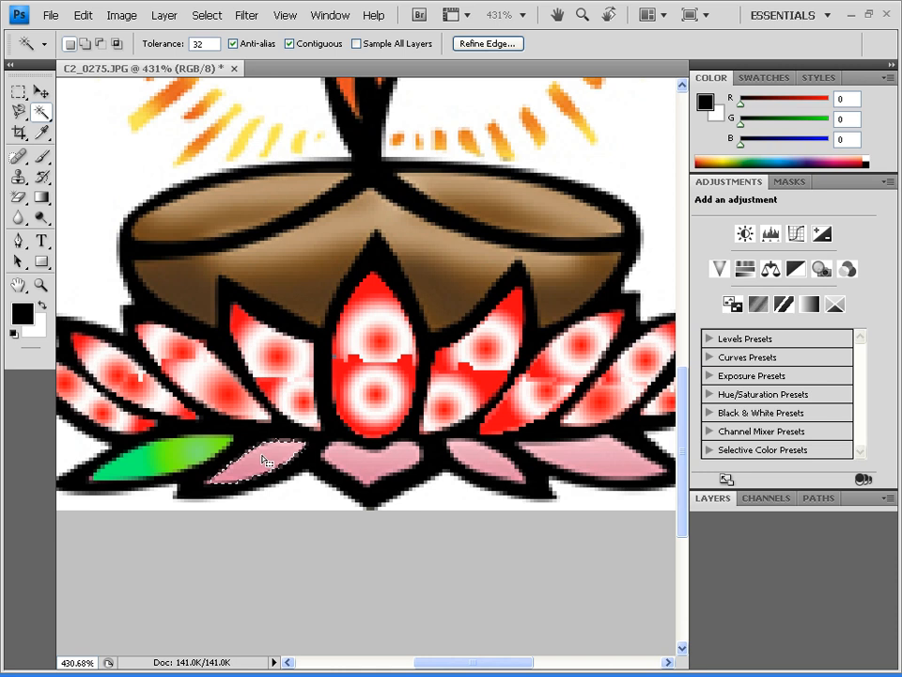
pyautogui.press('g')
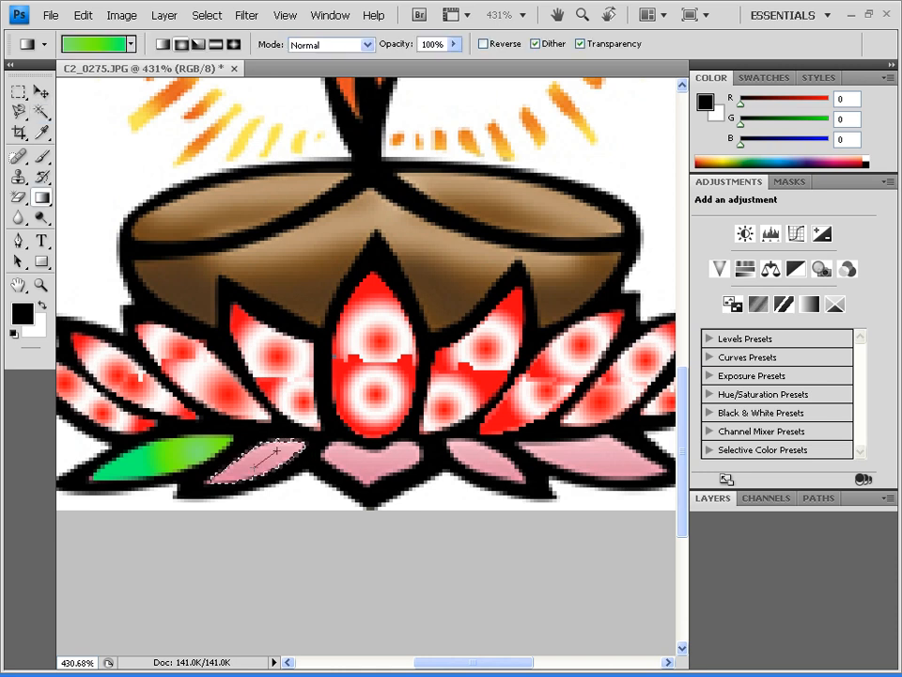
pyautogui.moveTo(226, 468); pyautogui.dragTo(350, 472)
pyautogui.hotkey('ctrl', 'd')
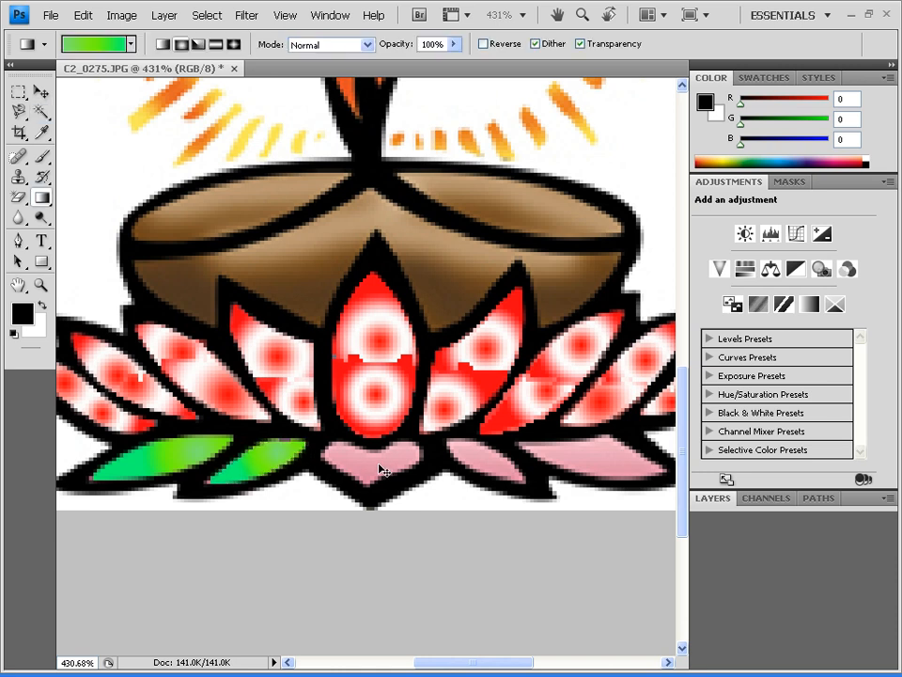
# Select the heart-shaped centre petal of the lower row, fill it with the green radial gradient and deselect it.
pyautogui.press('w')
pyautogui.click(381, 464)
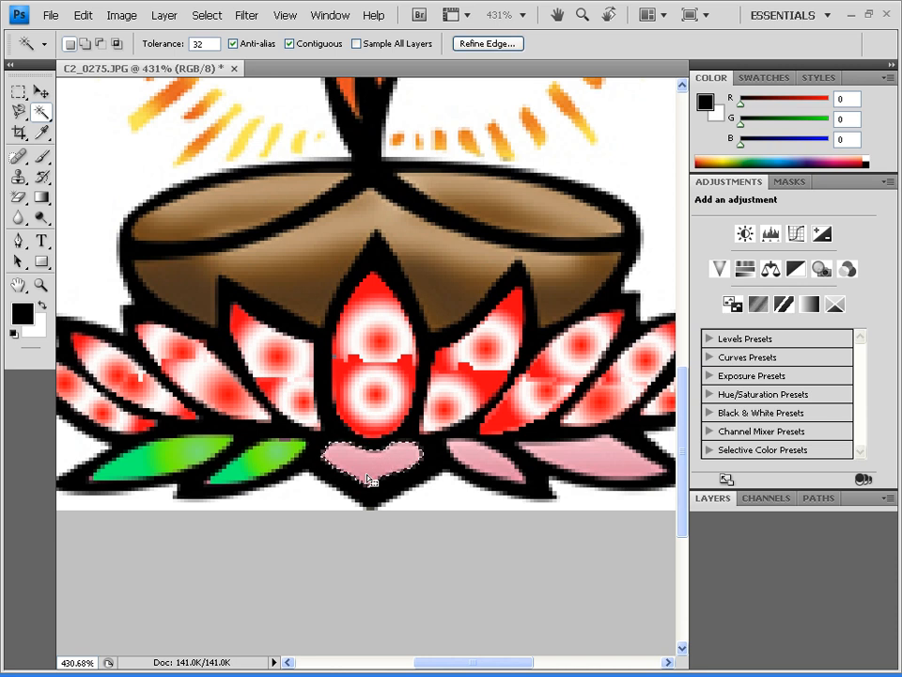
pyautogui.press('g')
pyautogui.moveTo(361, 474); pyautogui.dragTo(427, 460)
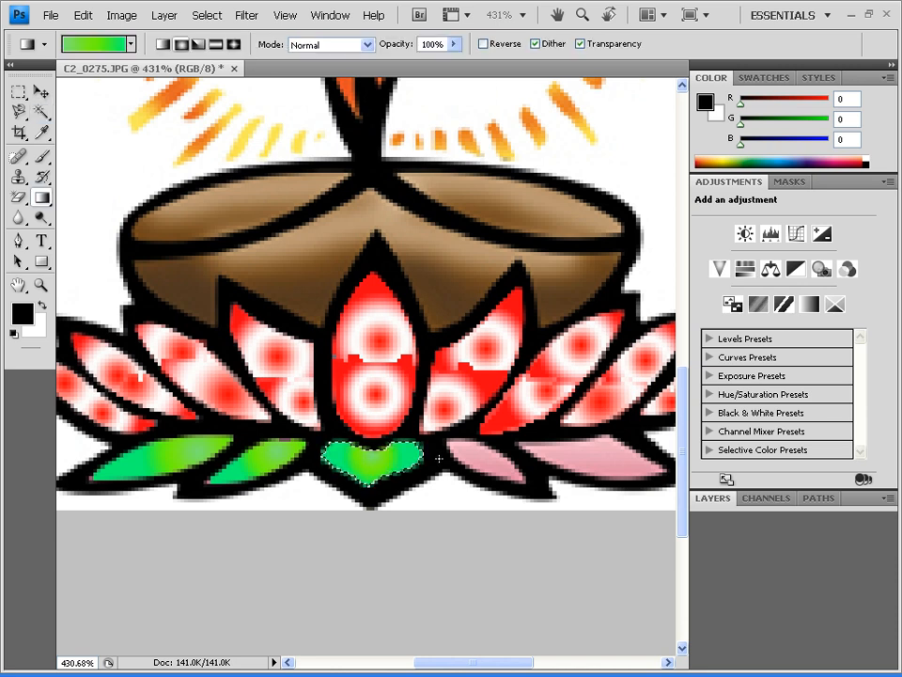
pyautogui.hotkey('ctrl', 'd')
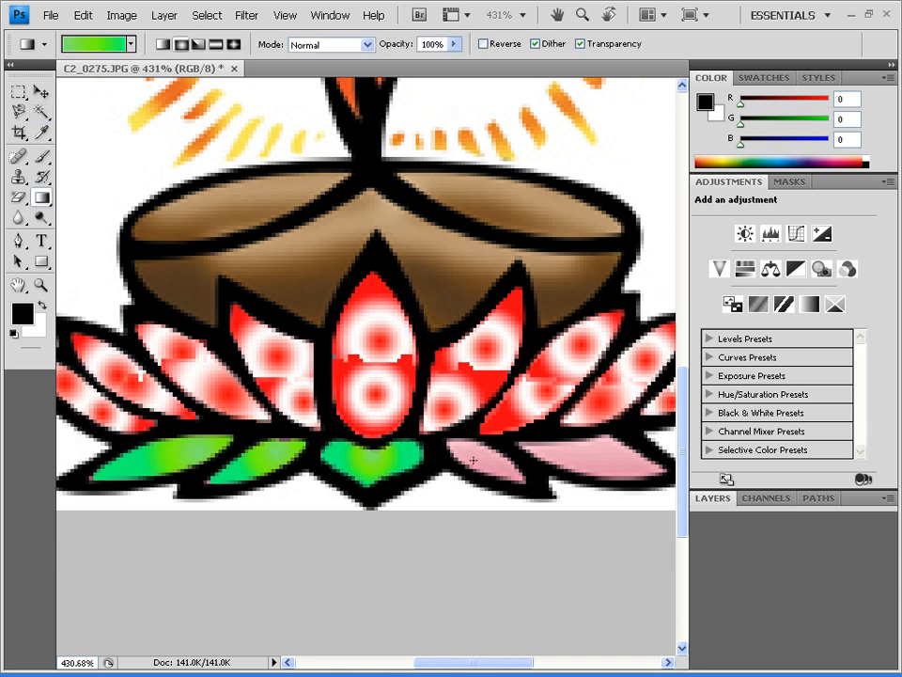
# Select the pink petal just right of the heart-shaped centre one and fill it with the green radial gradient.
pyautogui.press('w')
pyautogui.click(486, 463)
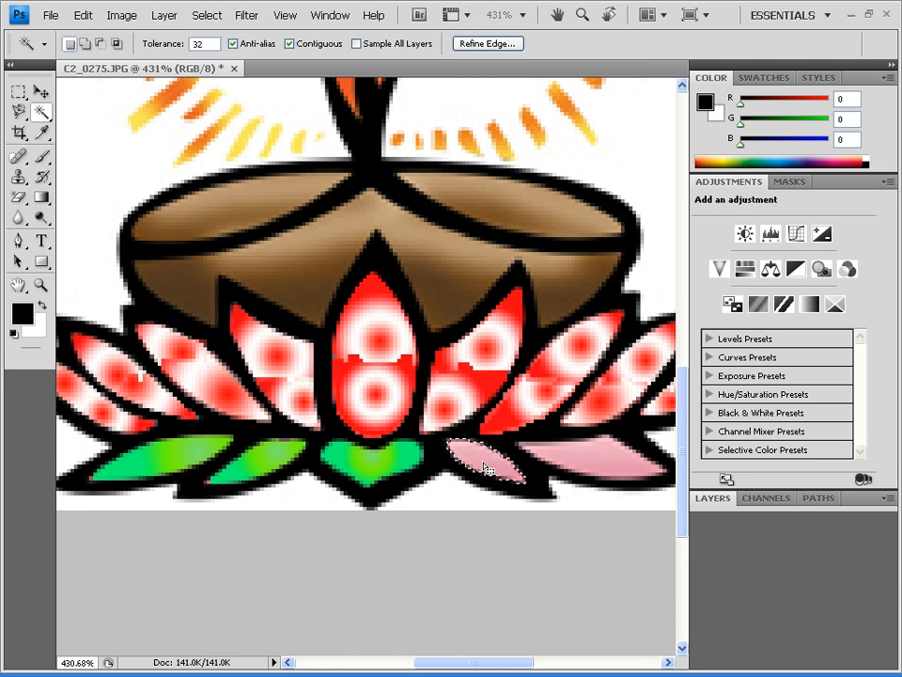
pyautogui.press('g')
pyautogui.moveTo(478, 455); pyautogui.dragTo(346, 516)
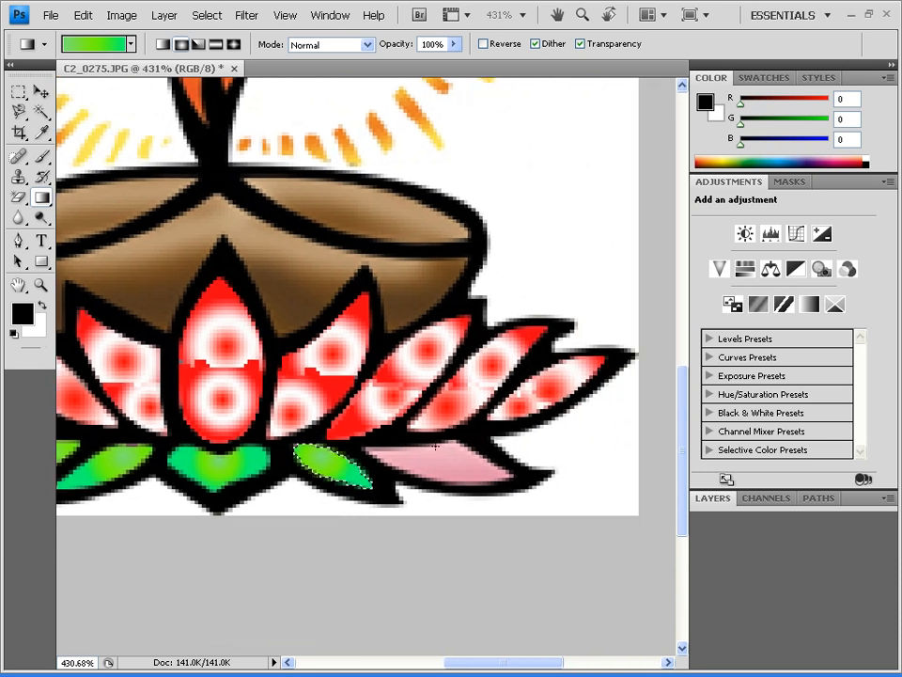
# Select the lower row's rightmost pink petal, fill it with the green radial gradient and clear the selection.
pyautogui.press('w')
pyautogui.click(462, 475)
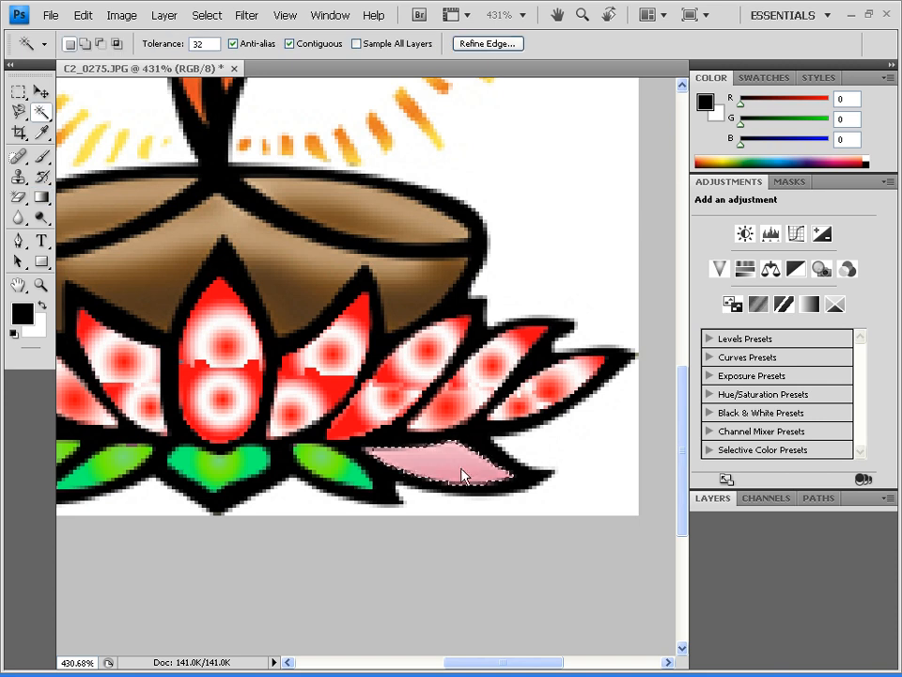
pyautogui.press('g')
pyautogui.moveTo(419, 451); pyautogui.dragTo(463, 472)
pyautogui.scroll(-5, 463, 472)
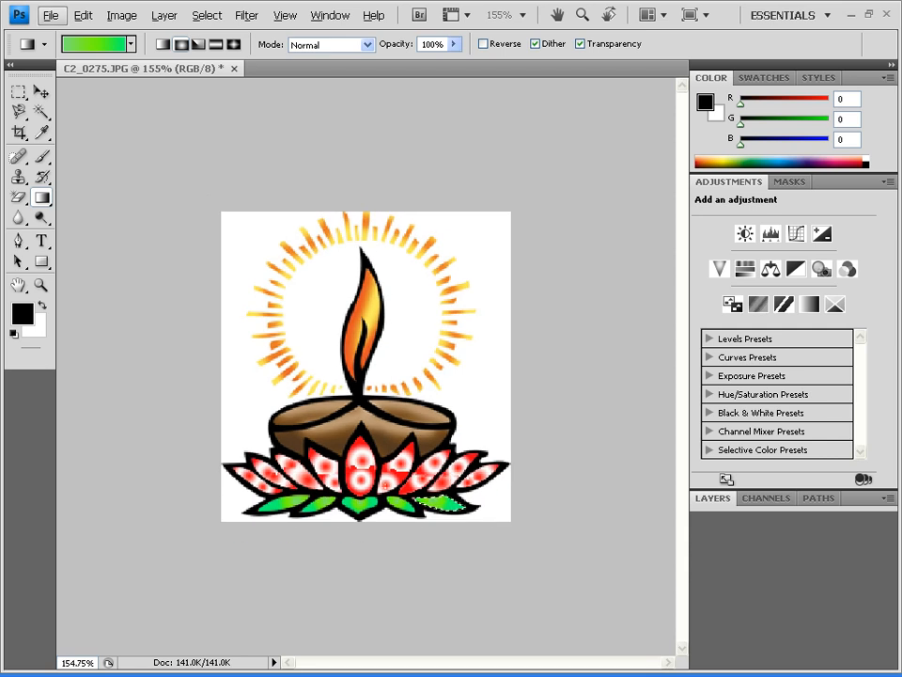
pyautogui.hotkey('ctrl', 'd')
pyautogui.hotkey('ctrl', '+')
pyautogui.scroll(-1, 405, 458)
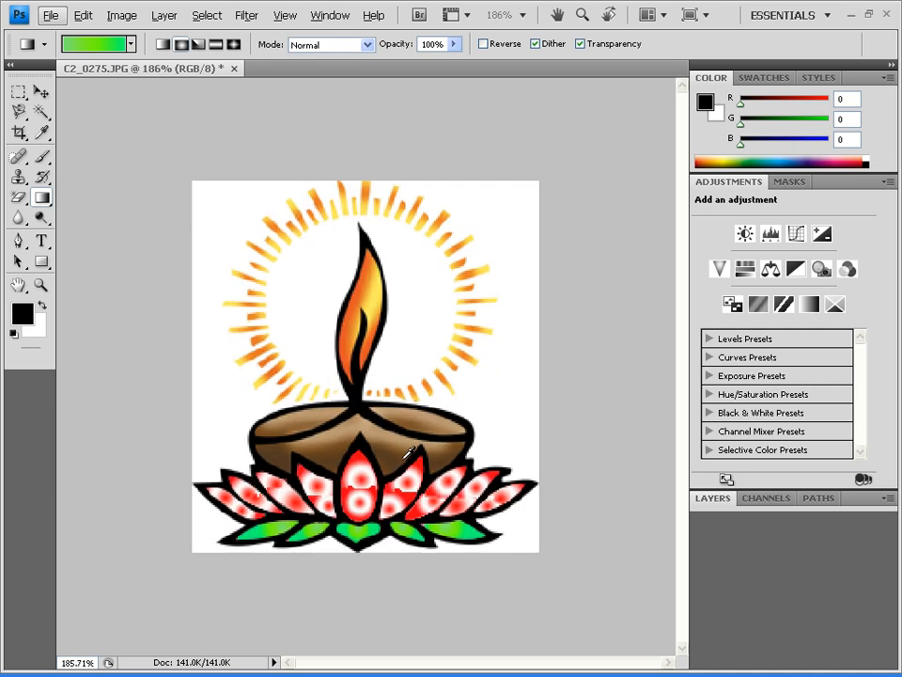